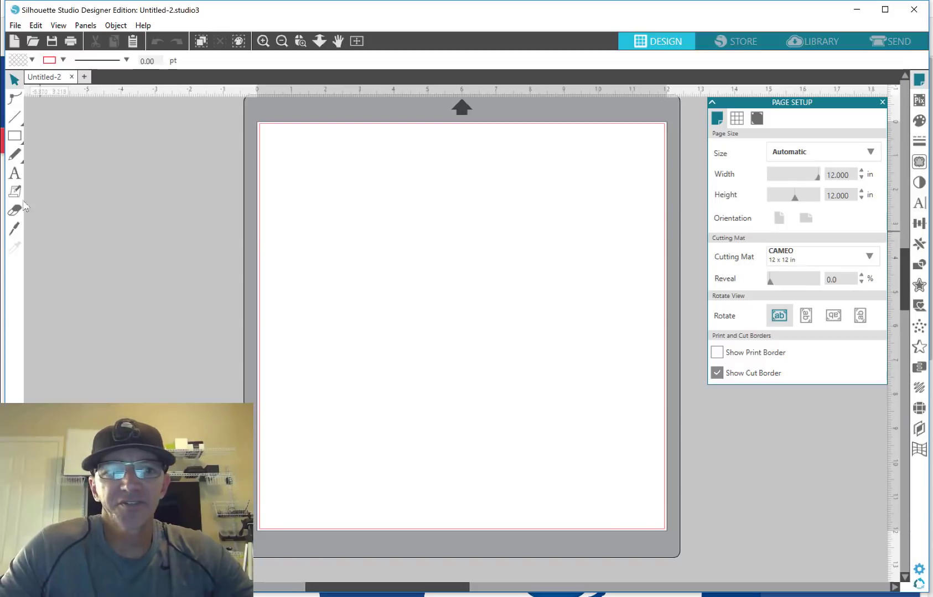
Add the text "mVb" near the centre of the page
{"action": "left_click", "coordinate": [14, 173]}
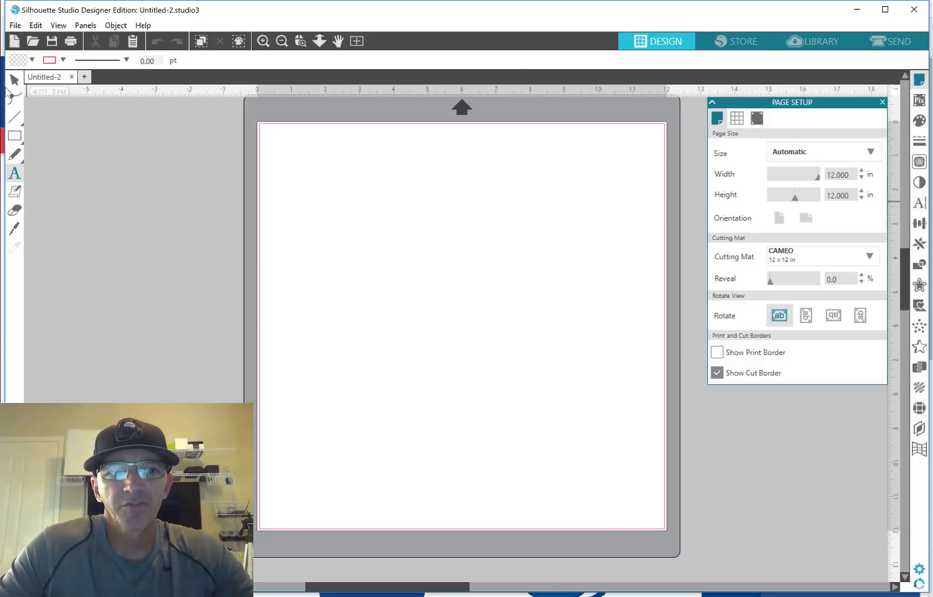
{"action": "left_click", "coordinate": [377, 284]}
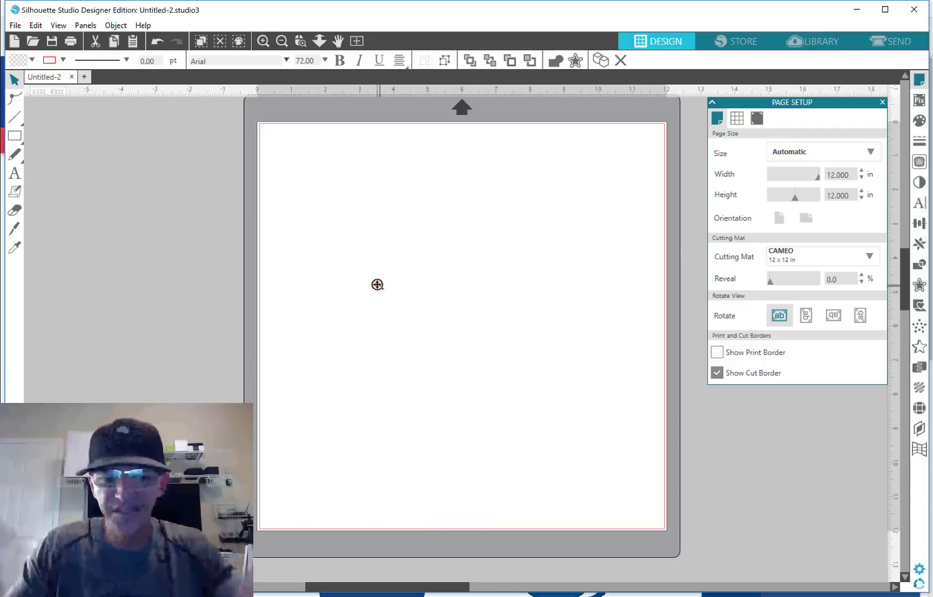
{"action": "type", "text": "mV"}
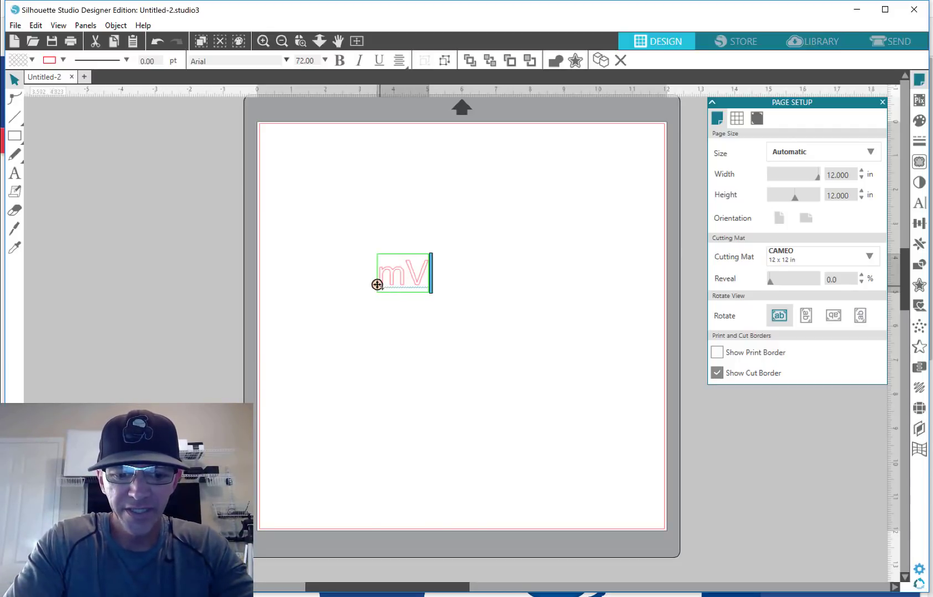
{"action": "type", "text": "b"}
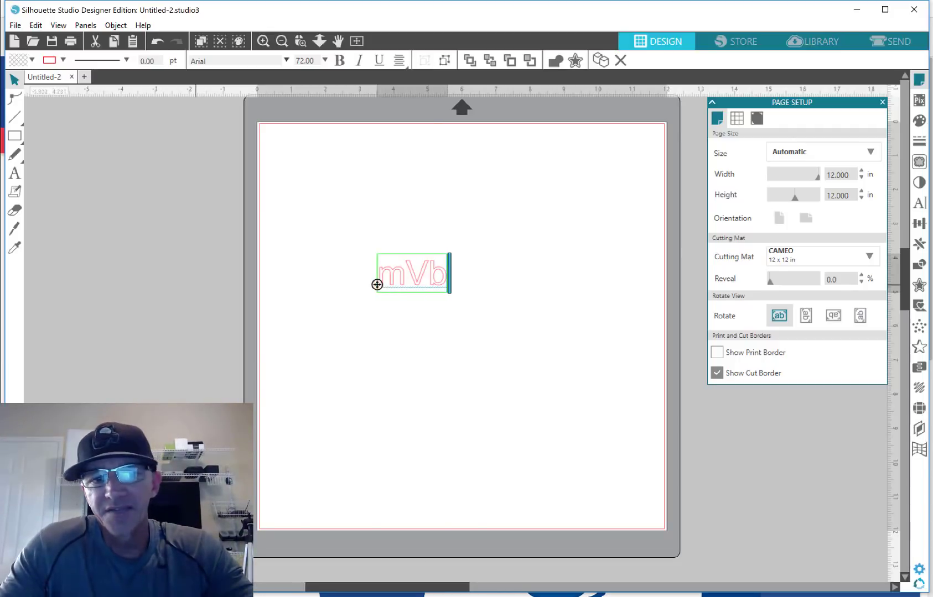
{"action": "left_click", "coordinate": [375, 225]}
Enlarge the mVb text proportionally to about 6.76 in wide and move it towards the upper middle of the page
{"action": "left_click", "coordinate": [424, 271]}
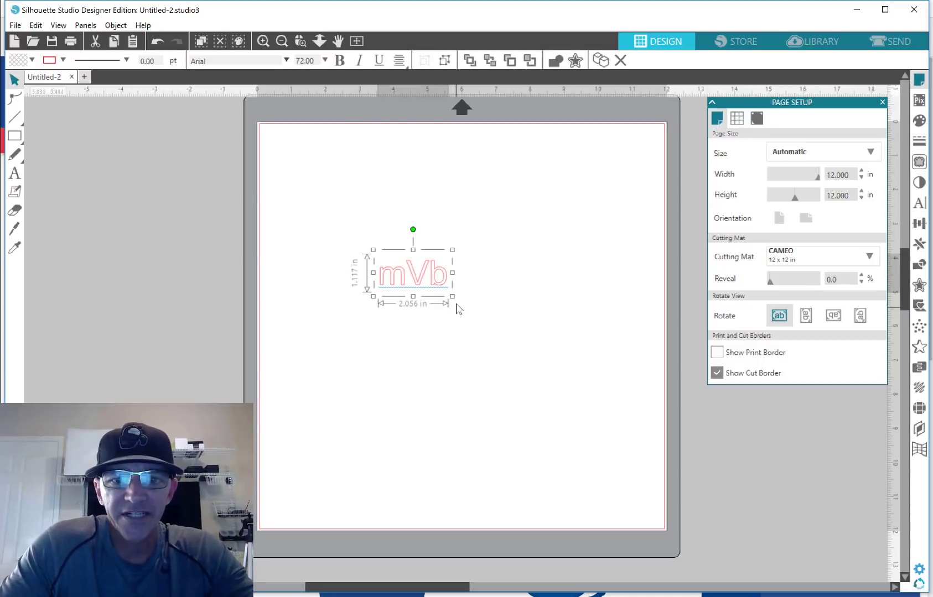
{"action": "left_click_drag", "start_coordinate": [452, 296], "coordinate": [576, 391]}
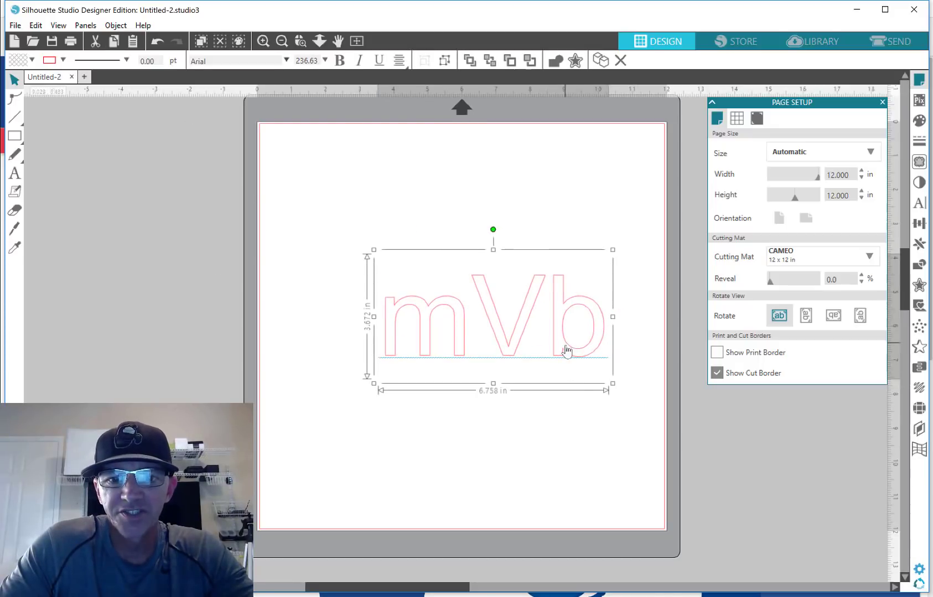
{"action": "left_click_drag", "start_coordinate": [567, 350], "coordinate": [537, 309]}
Change the mVb text's font to TRW Heart Mono 3L
{"action": "left_click", "coordinate": [919, 203]}
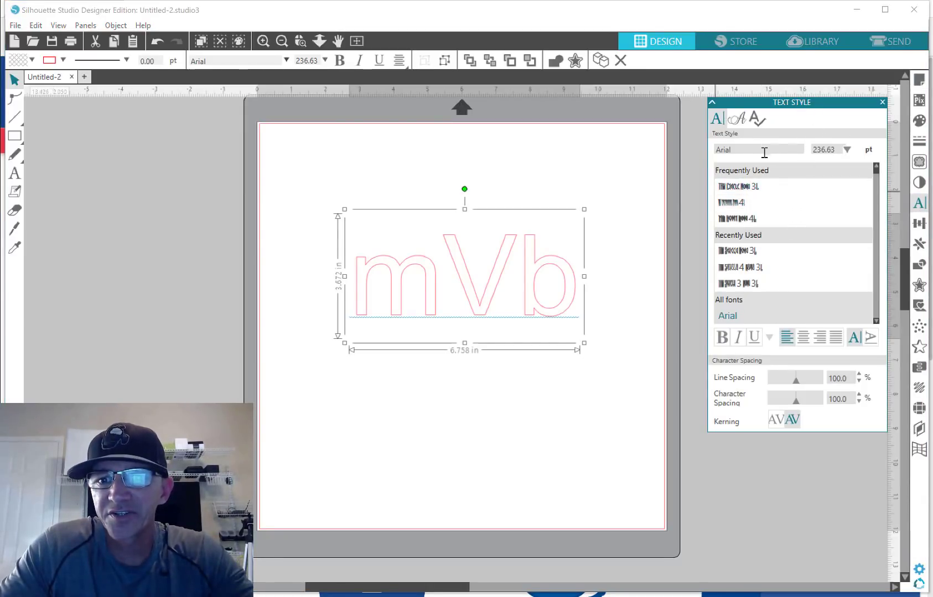
{"action": "left_click_drag", "start_coordinate": [756, 150], "coordinate": [692, 140]}
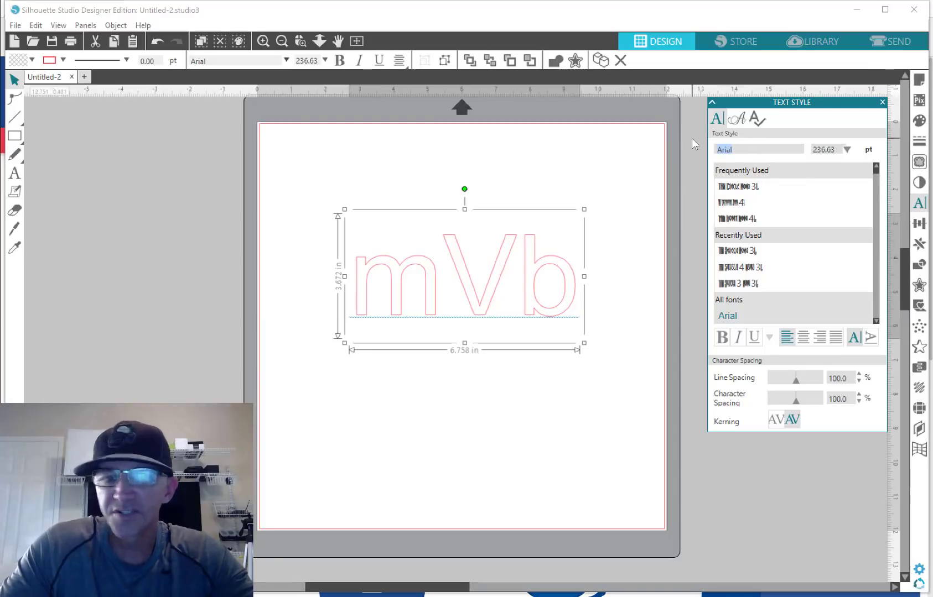
{"action": "type", "text": "trw heart "}
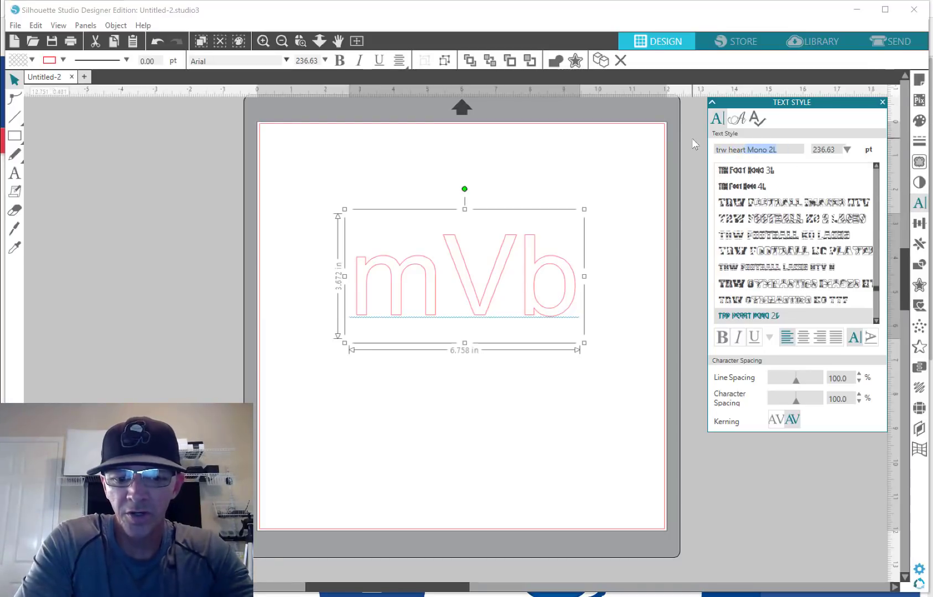
{"action": "type", "text": "mono"}
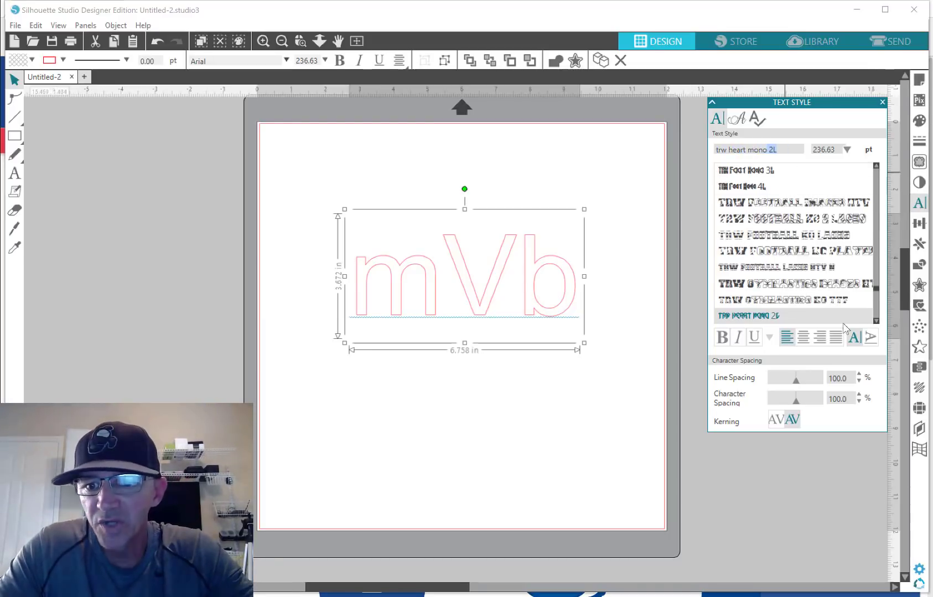
{"action": "left_click", "coordinate": [876, 321]}
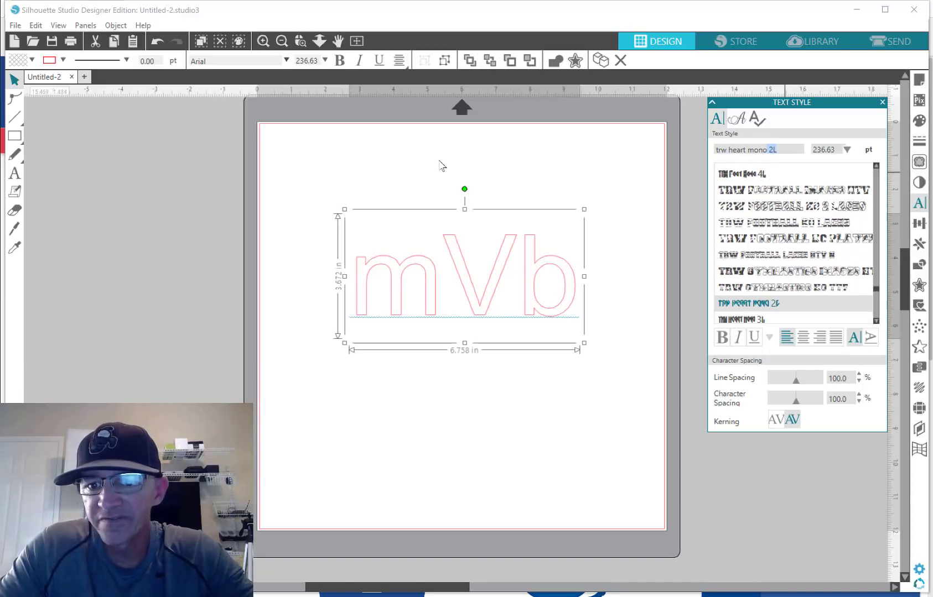
{"action": "left_click", "coordinate": [761, 321]}
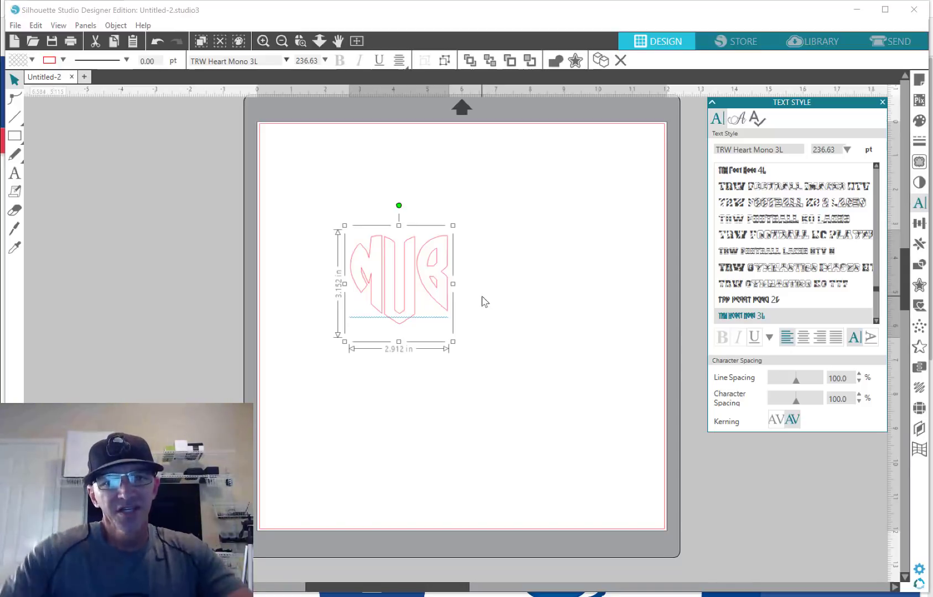
Apply the Right letter variant to the monogram's last letter, B, to complete the heart outline
{"action": "double_click", "coordinate": [426, 278]}
{"action": "left_click_drag", "start_coordinate": [433, 277], "coordinate": [448, 281]}
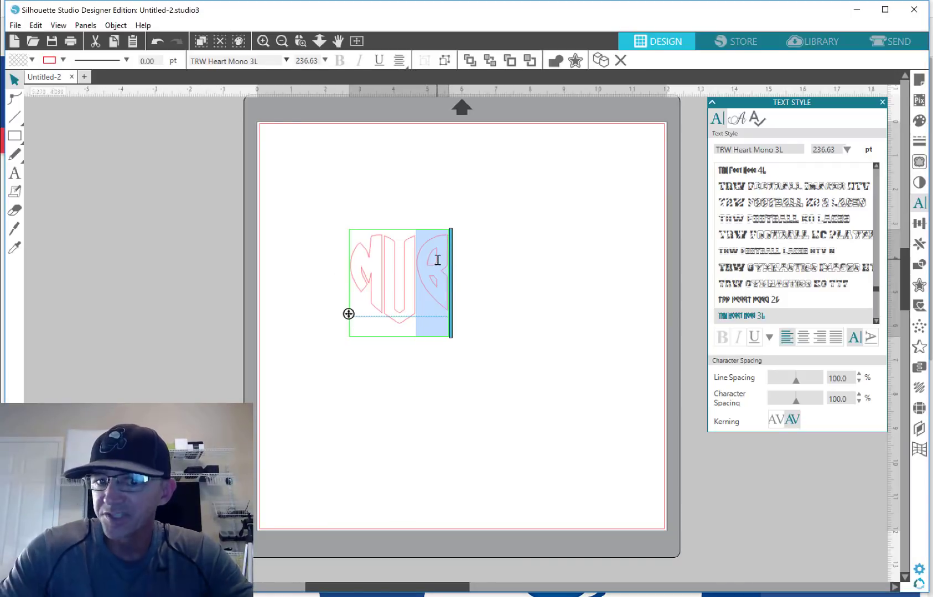
{"action": "left_click", "coordinate": [769, 337]}
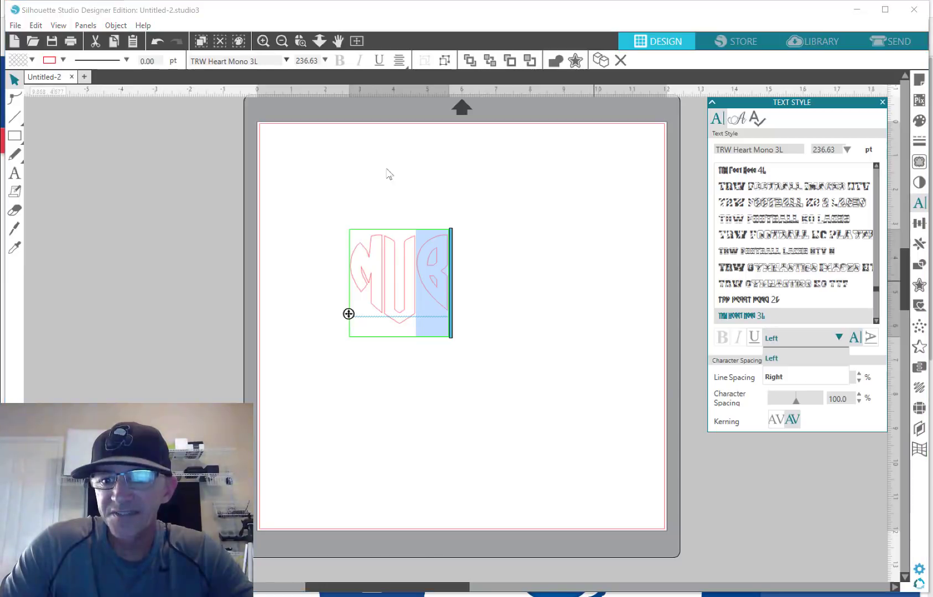
{"action": "left_click", "coordinate": [774, 378]}
{"action": "left_click", "coordinate": [278, 179]}
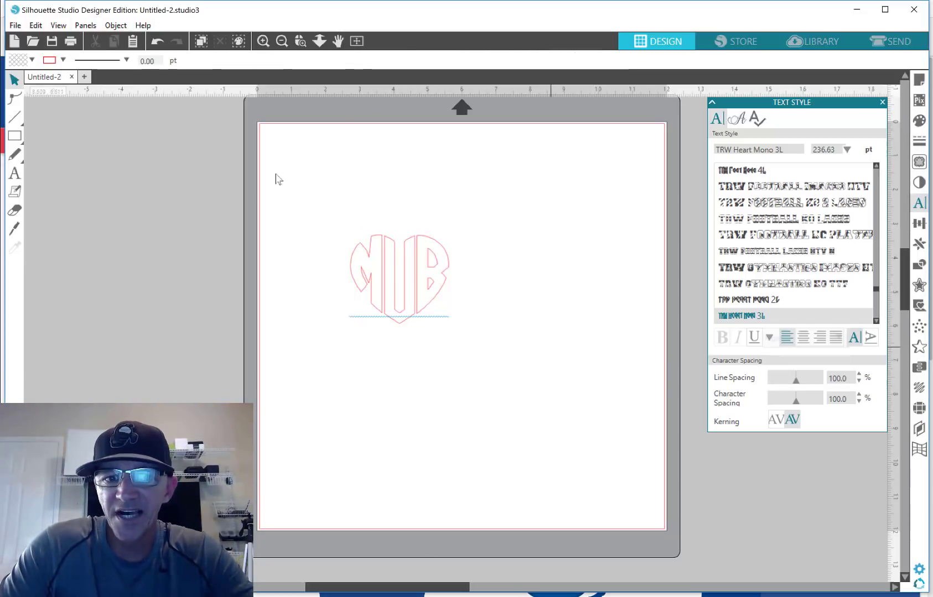
Shift the three-letter heart monogram up and to the right, and place a duplicate of it lower on the page
{"action": "left_click_drag", "start_coordinate": [431, 274], "coordinate": [458, 246]}
{"action": "left_click", "coordinate": [458, 246]}
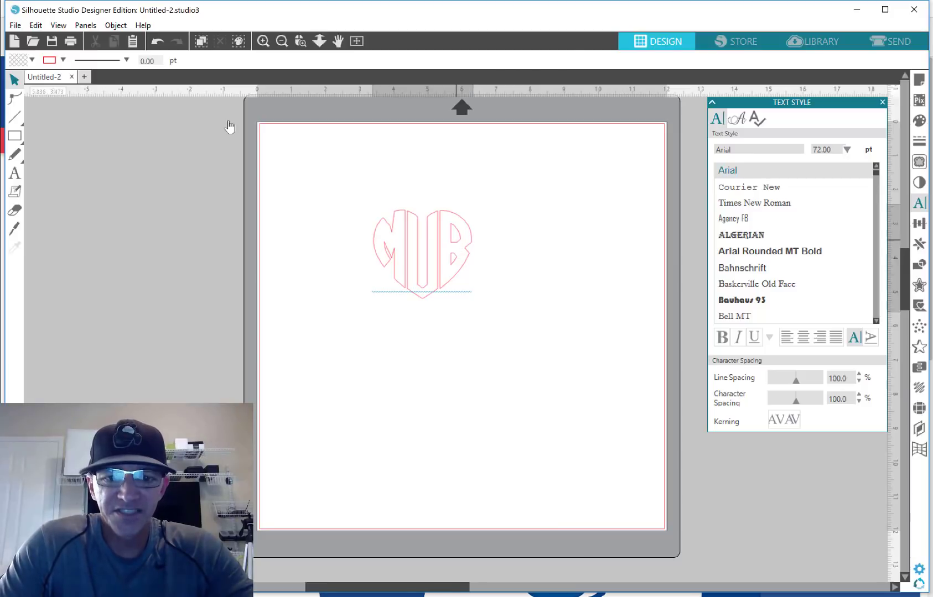
{"action": "key", "text": "ctrl+c"}
{"action": "key", "text": "ctrl+v"}
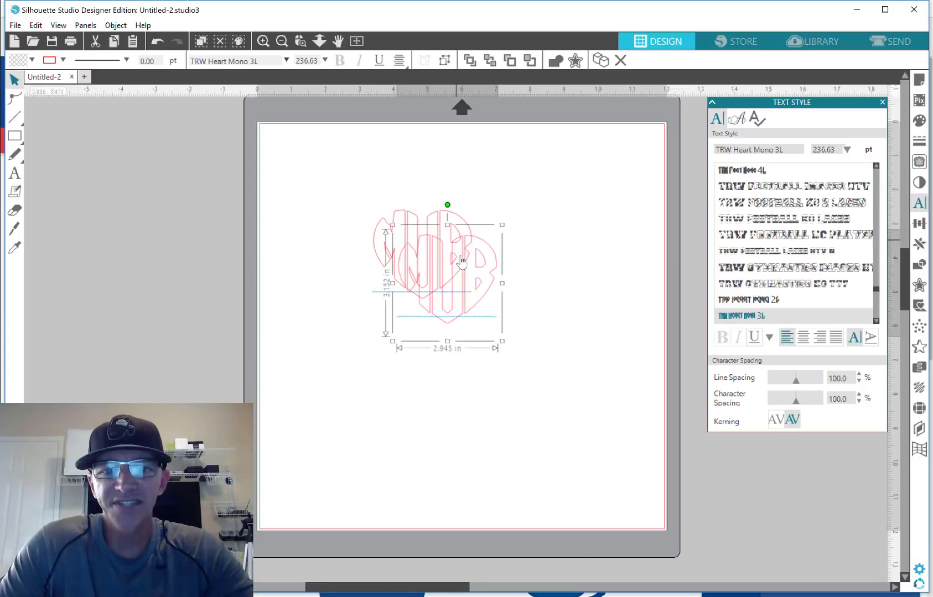
{"action": "left_click_drag", "start_coordinate": [460, 261], "coordinate": [521, 366]}
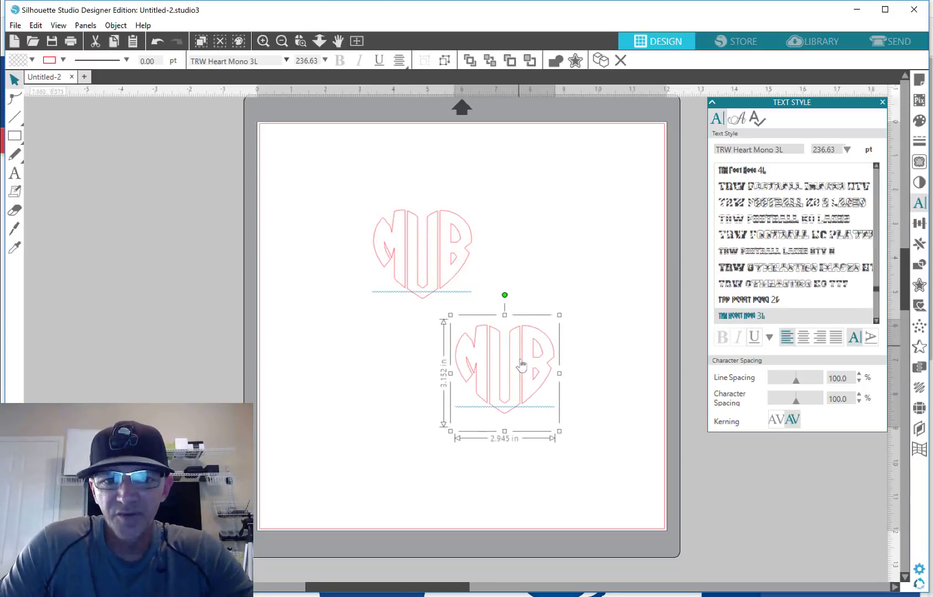
Replace the duplicate monogram's letters with GRHS
{"action": "double_click", "coordinate": [554, 360]}
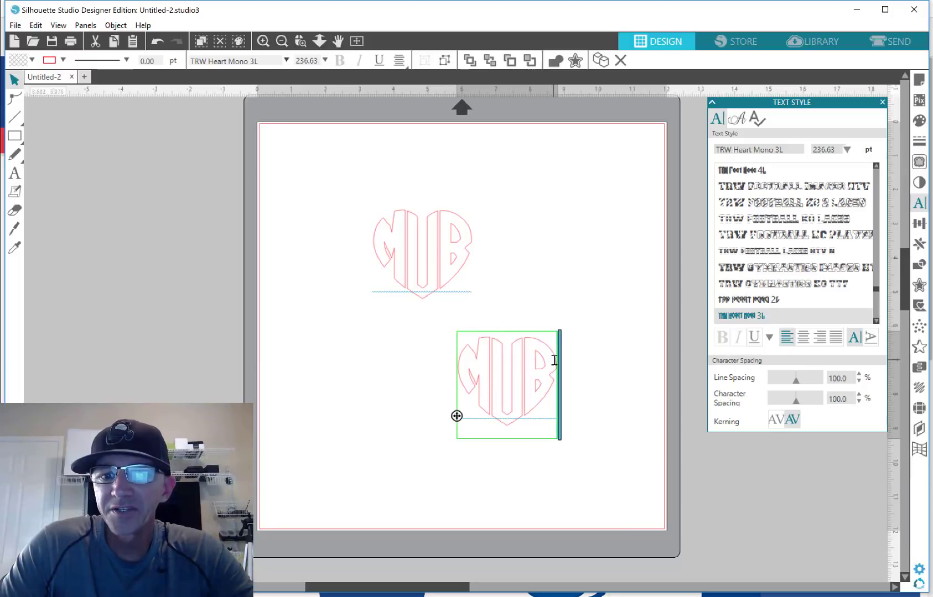
{"action": "left_click_drag", "start_coordinate": [553, 360], "coordinate": [459, 360]}
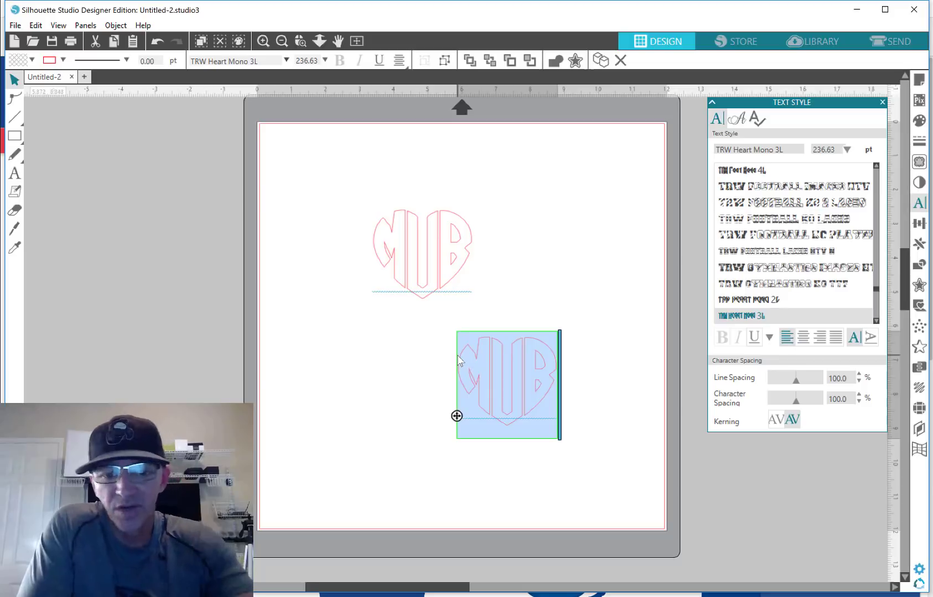
{"action": "type", "text": "G"}
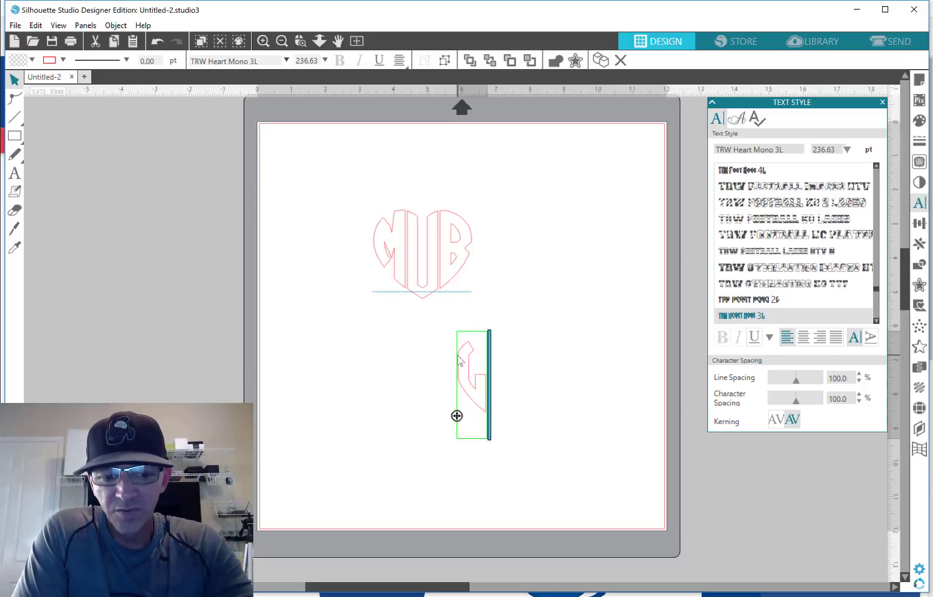
{"action": "type", "text": "MHS"}
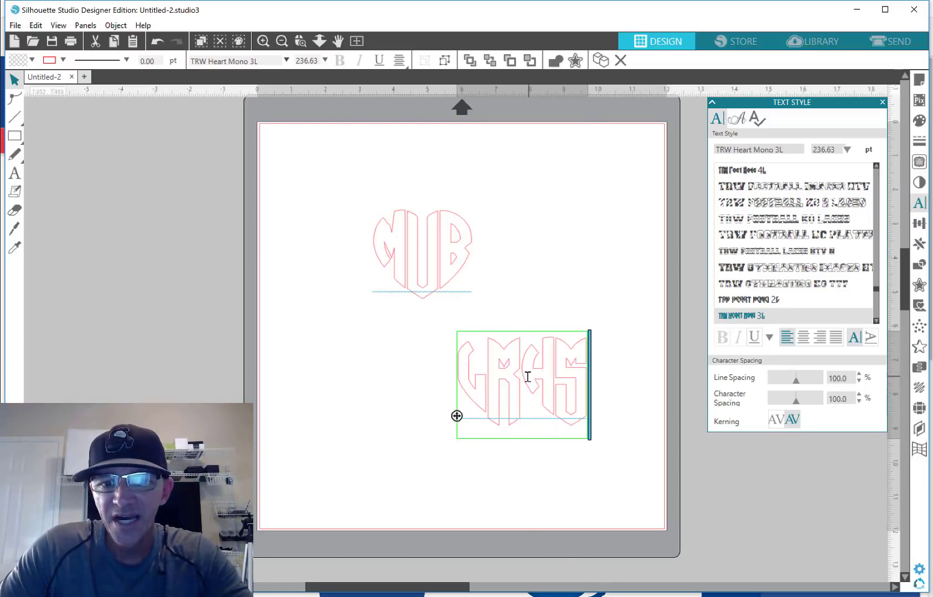
Apply the Right letter variant to the H and S of the GRHS monogram
{"action": "left_click_drag", "start_coordinate": [528, 376], "coordinate": [595, 381]}
{"action": "left_click", "coordinate": [768, 338]}
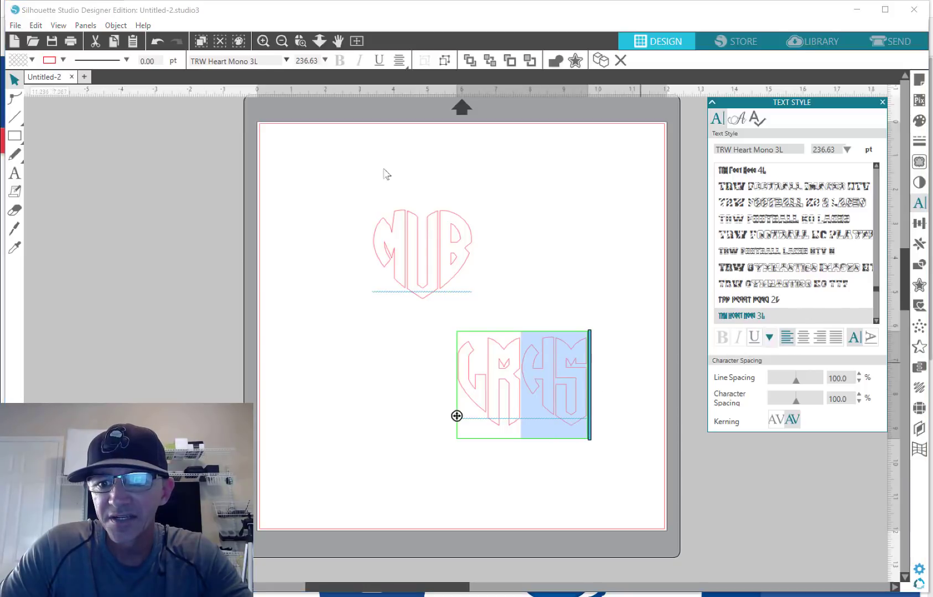
{"action": "left_click", "coordinate": [776, 377]}
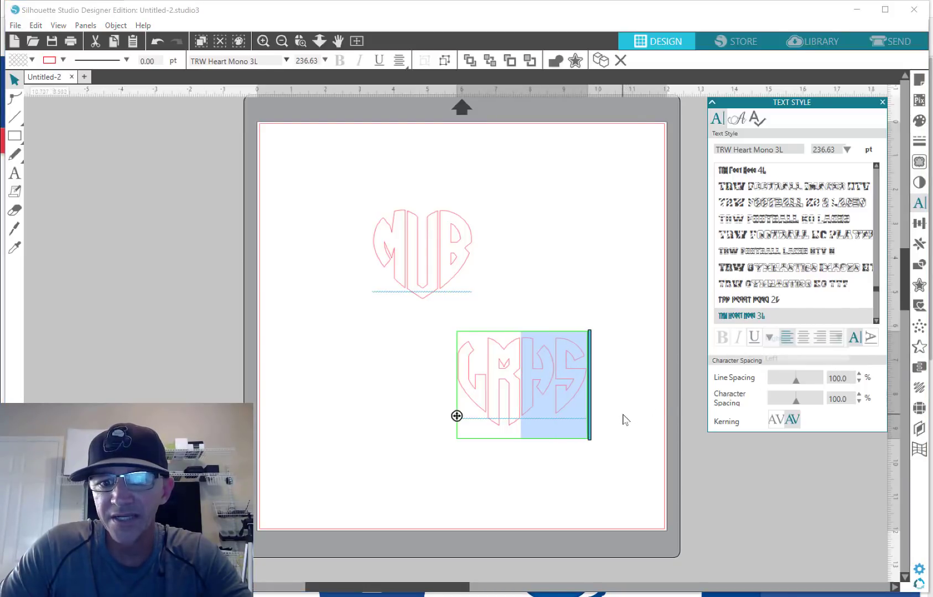
{"action": "left_click", "coordinate": [622, 418]}
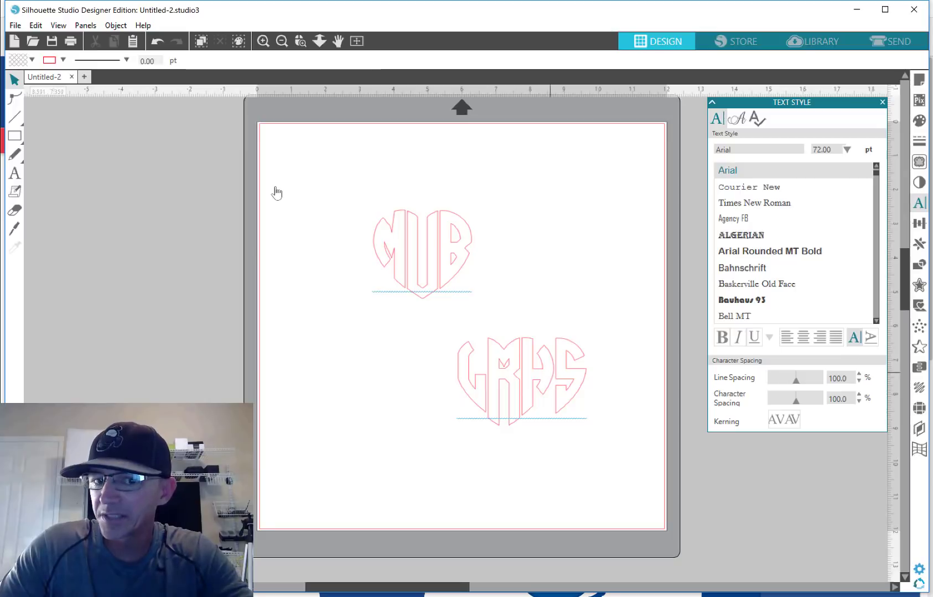
Change the GRHS monogram's font to TRW Heart Mono 4L
{"action": "left_click", "coordinate": [476, 382]}
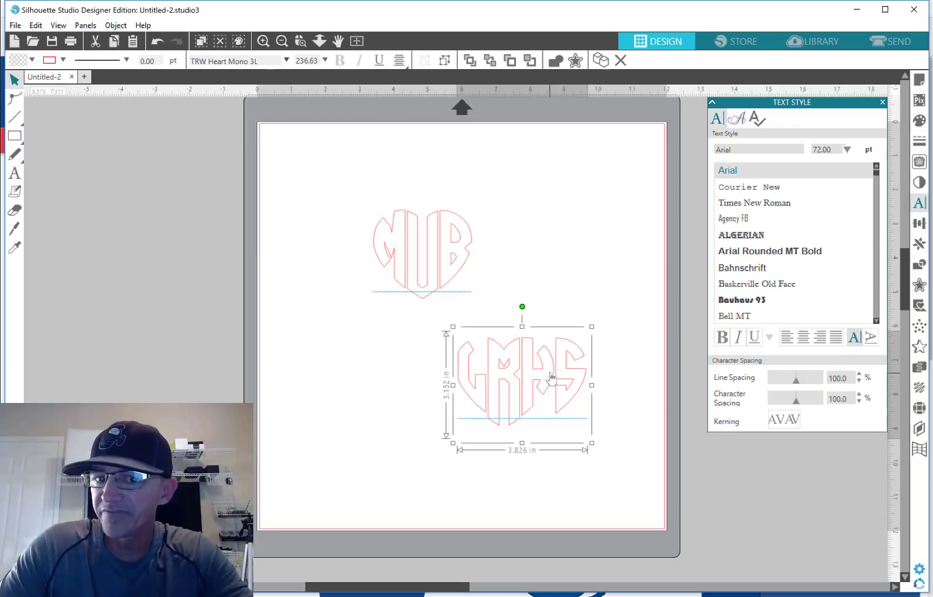
{"action": "left_click", "coordinate": [875, 321]}
{"action": "left_click", "coordinate": [752, 316]}
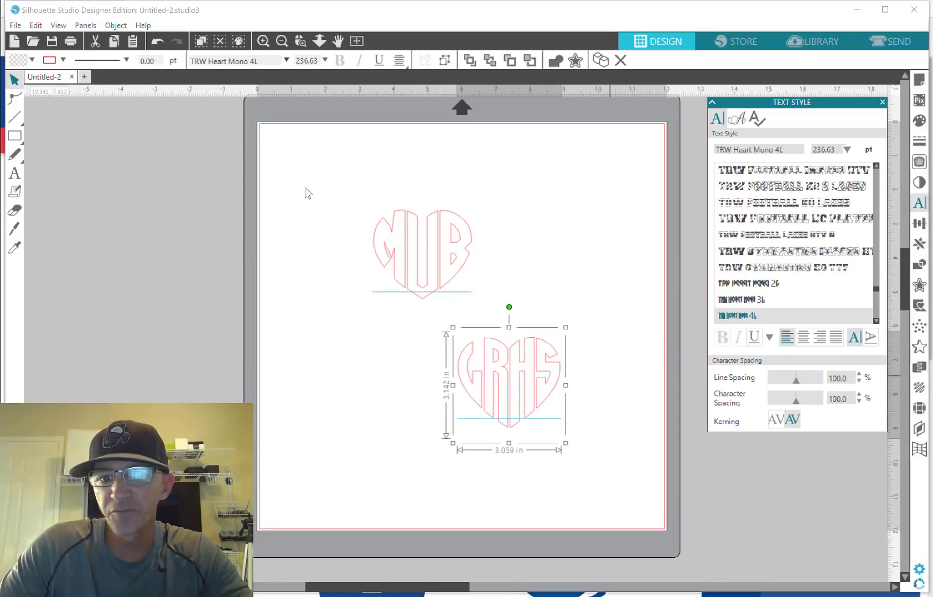
{"action": "left_click", "coordinate": [598, 379]}
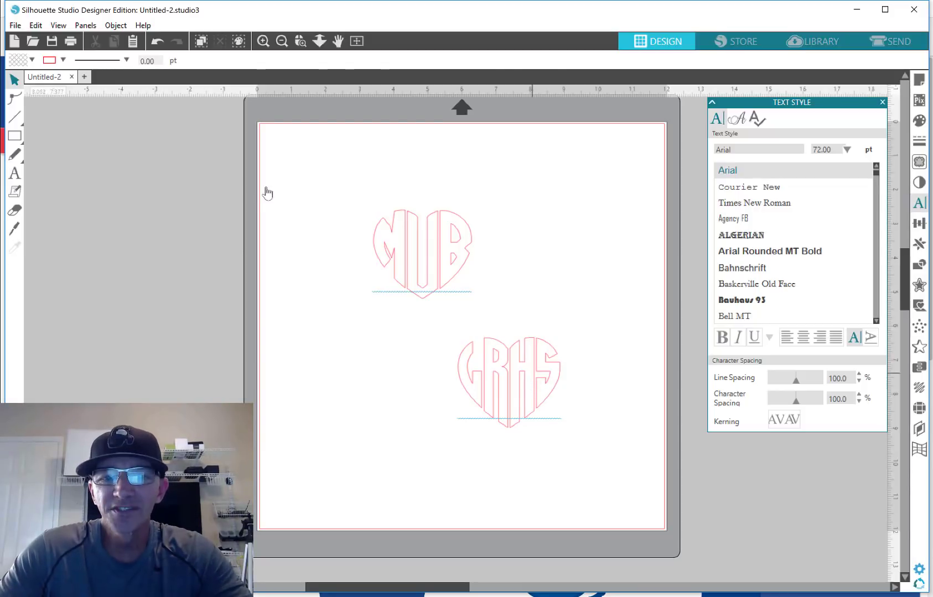
Arrange the GRHS heart beside the three-letter heart near the page's upper edge, with a copy of the three-letter heart below
{"action": "left_click_drag", "start_coordinate": [553, 379], "coordinate": [597, 220]}
{"action": "left_click", "coordinate": [434, 262]}
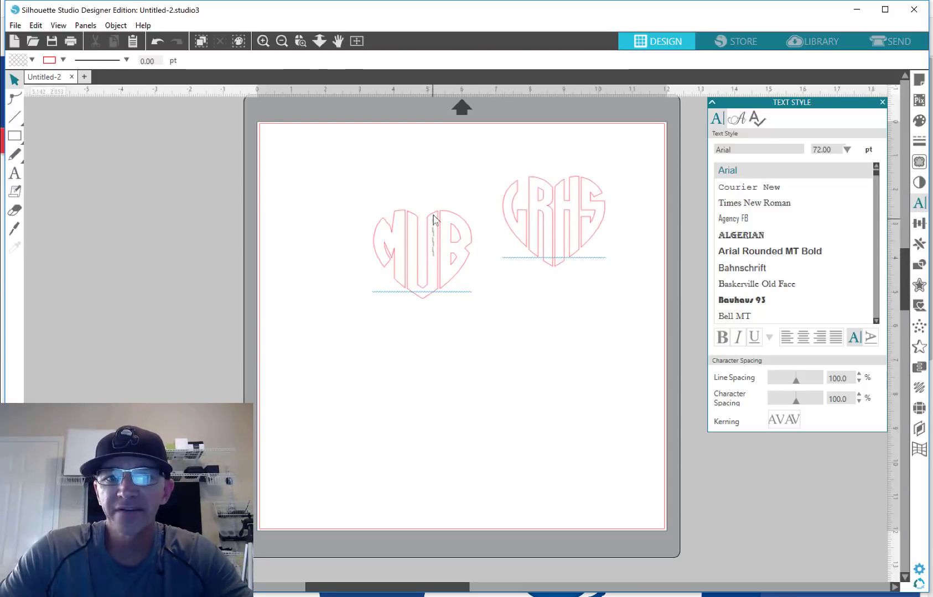
{"action": "left_click_drag", "start_coordinate": [426, 248], "coordinate": [427, 209]}
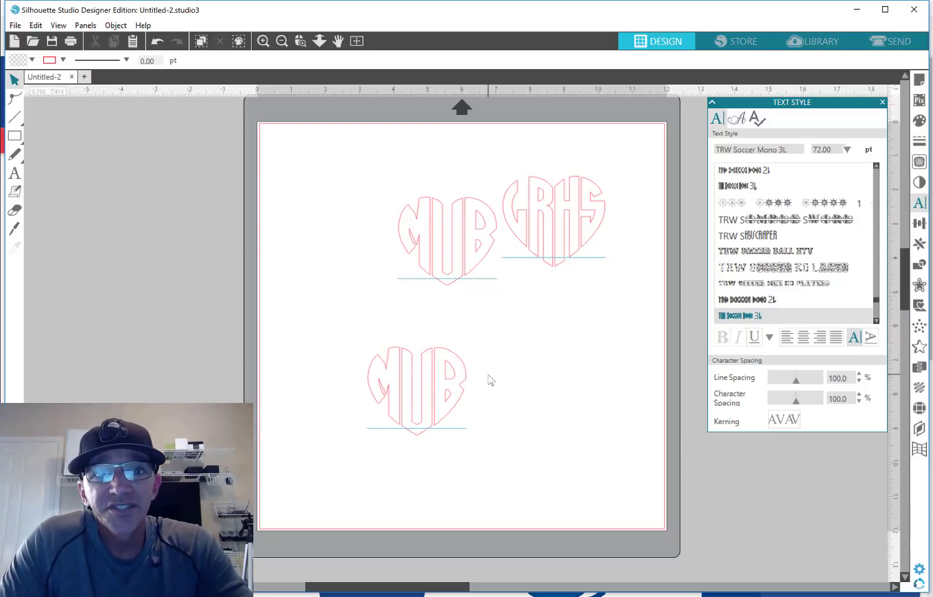
{"action": "left_click", "coordinate": [406, 389]}
{"action": "left_click", "coordinate": [605, 341]}
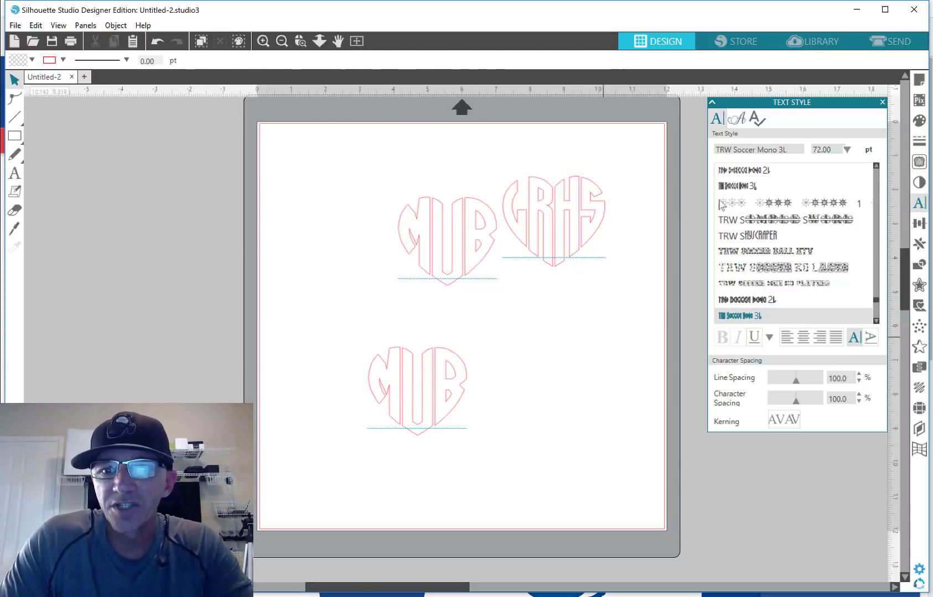
Change the font of the lower three-letter monogram to TRW Soccer Mono 3L
{"action": "left_click", "coordinate": [426, 382]}
{"action": "left_click_drag", "start_coordinate": [792, 150], "coordinate": [684, 159]}
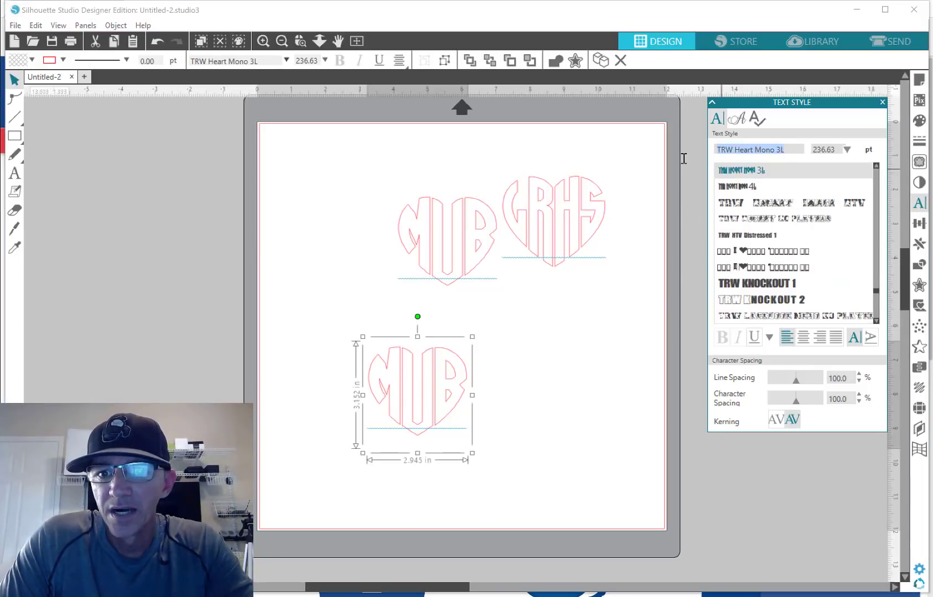
{"action": "type", "text": "trw soccer mon"}
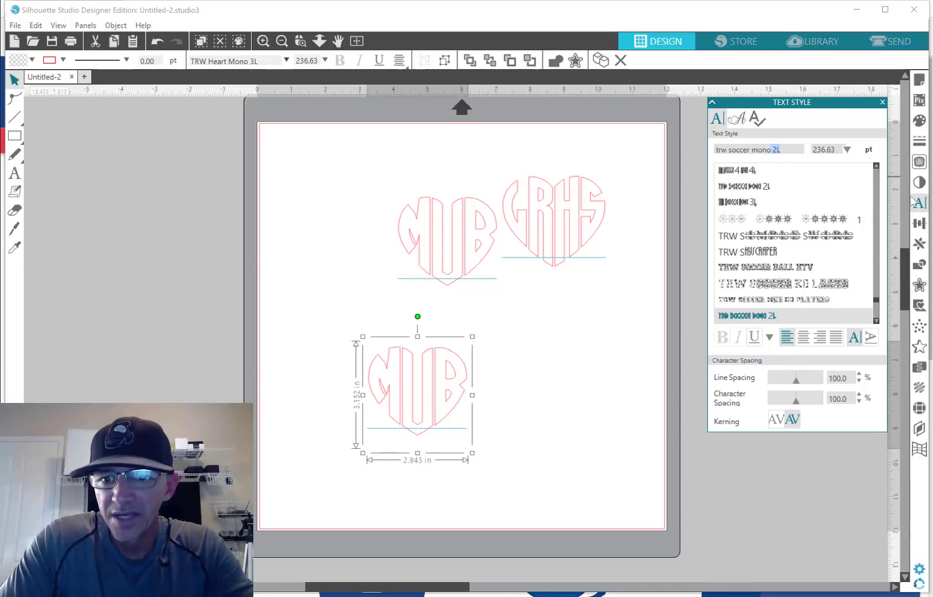
{"action": "left_click", "coordinate": [876, 321]}
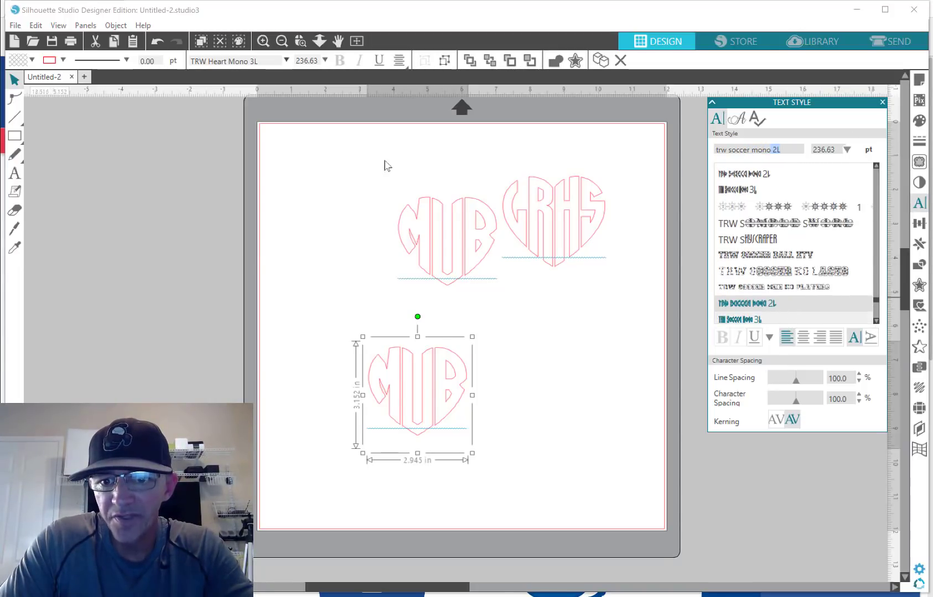
{"action": "left_click", "coordinate": [739, 319]}
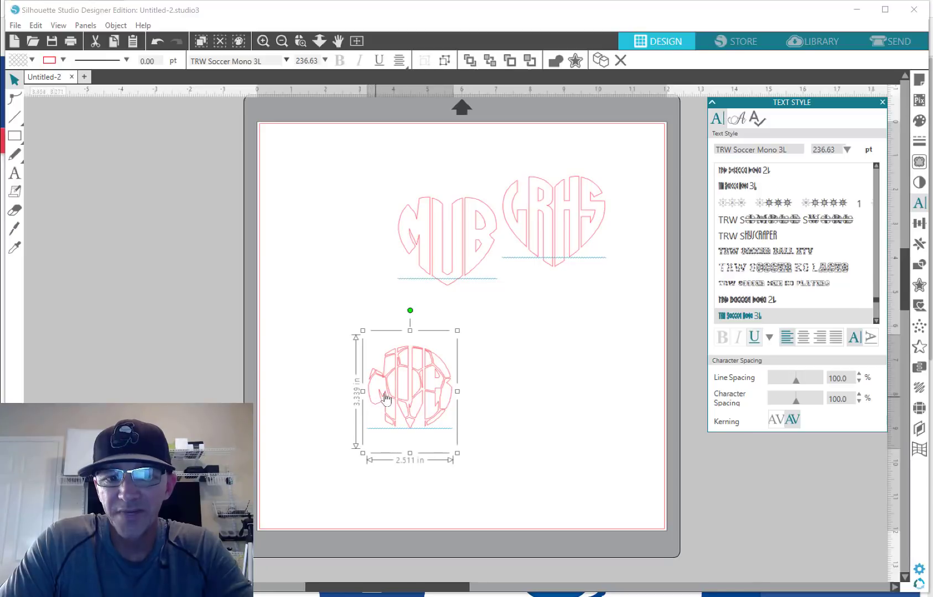
Enlarge the lower soccer monogram to about 3.5 in wide, then add the circular frame around its letters
{"action": "scroll", "coordinate": [410, 413], "scroll_direction": "up", "scroll_amount": 1}
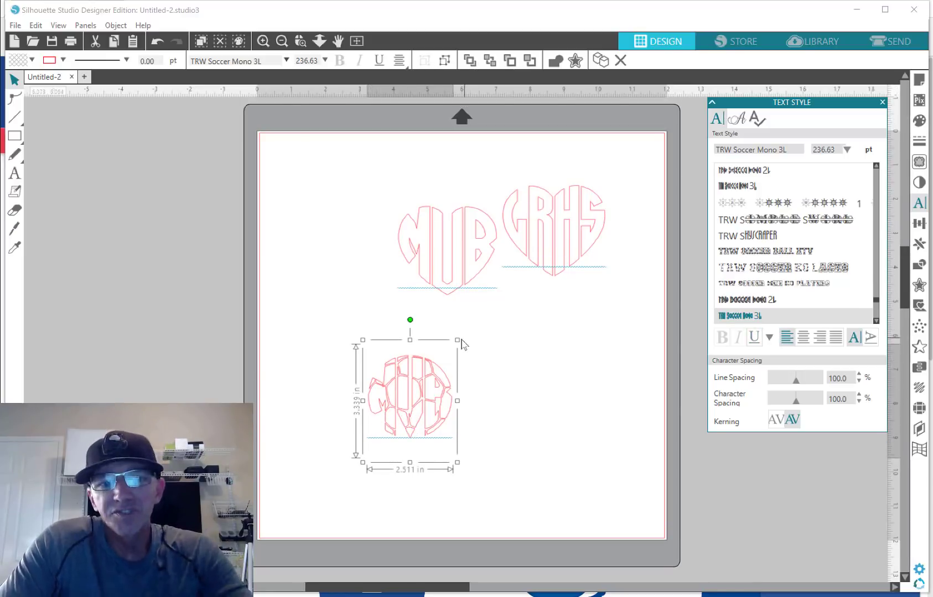
{"action": "left_click_drag", "start_coordinate": [457, 340], "coordinate": [492, 296]}
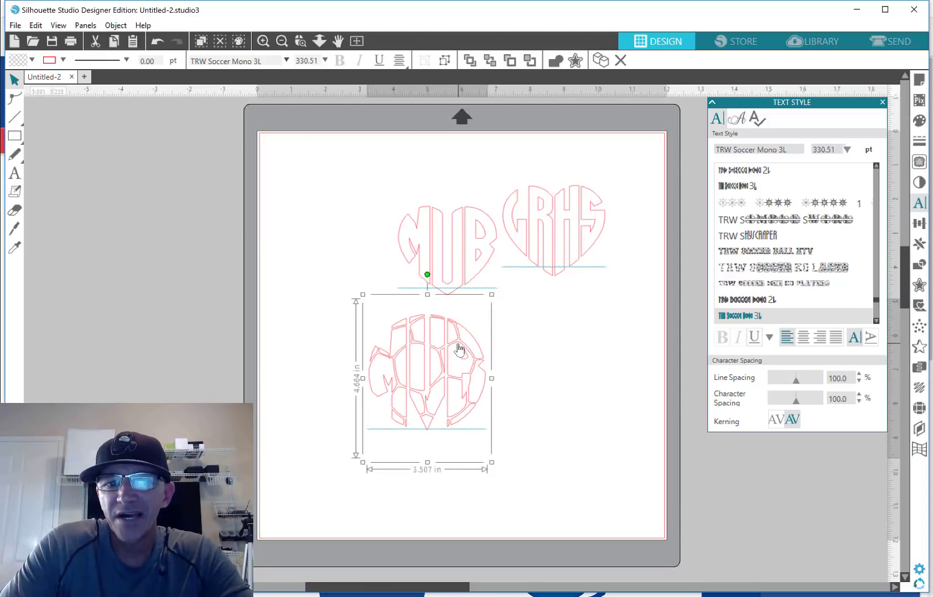
{"action": "left_click_drag", "start_coordinate": [476, 370], "coordinate": [497, 391]}
{"action": "double_click", "coordinate": [394, 393]}
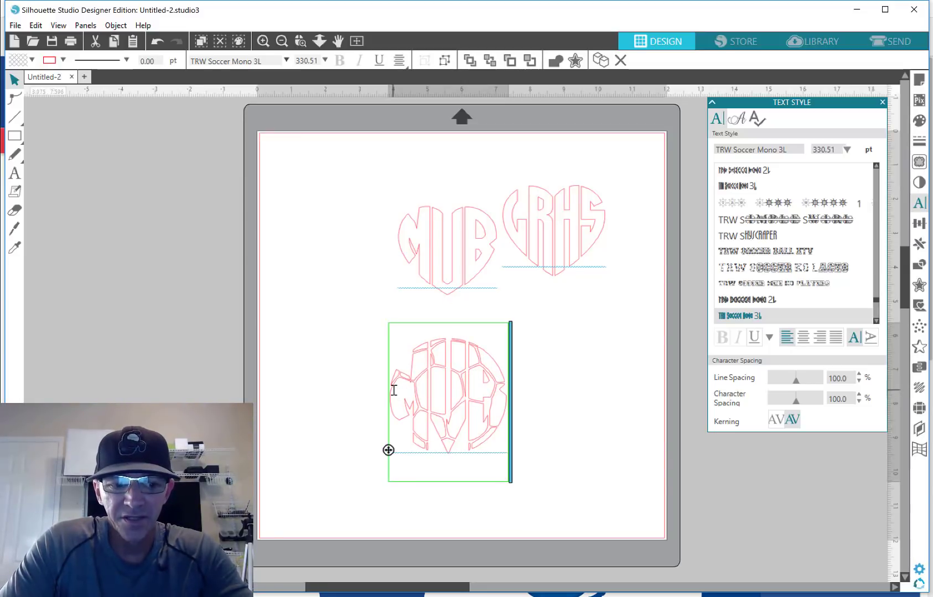
{"action": "left_click", "coordinate": [563, 413]}
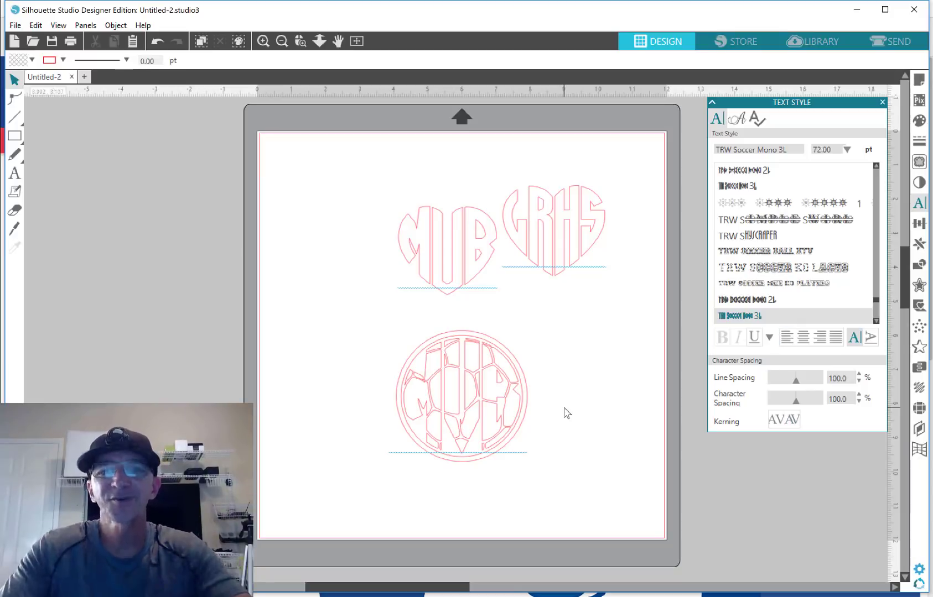
Fill the framed soccer monogram with black and remove its line color
{"action": "left_click", "coordinate": [506, 401]}
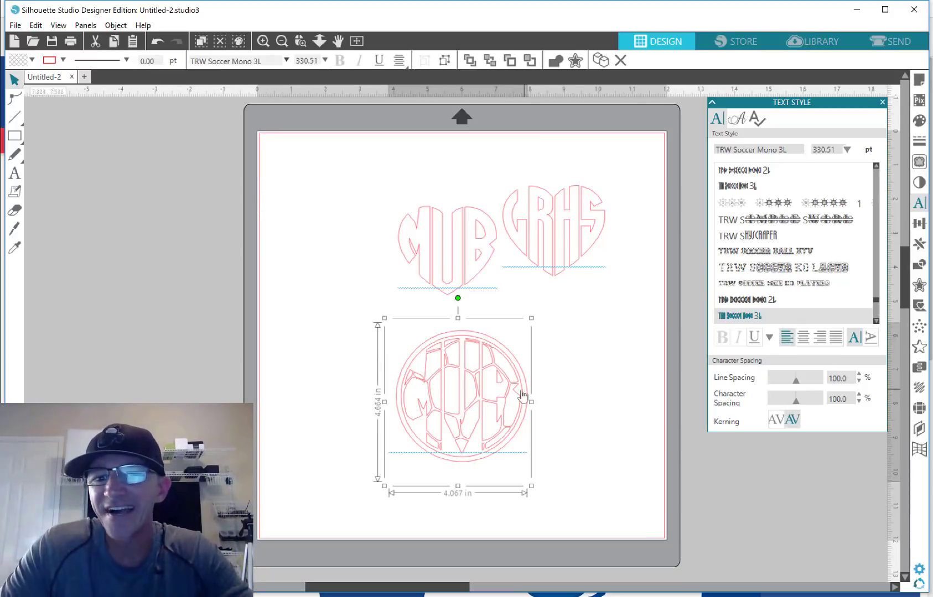
{"action": "left_click", "coordinate": [918, 120]}
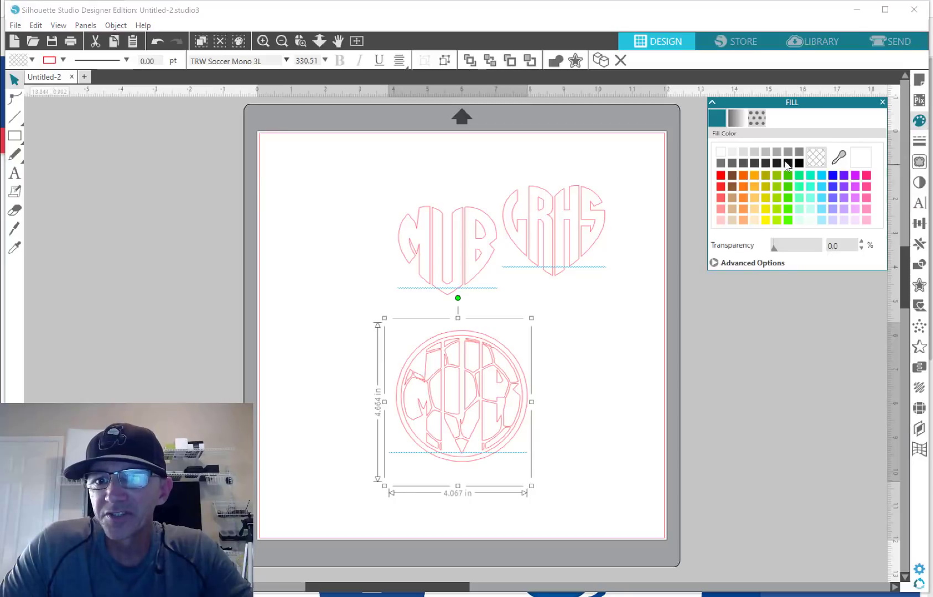
{"action": "left_click", "coordinate": [799, 164]}
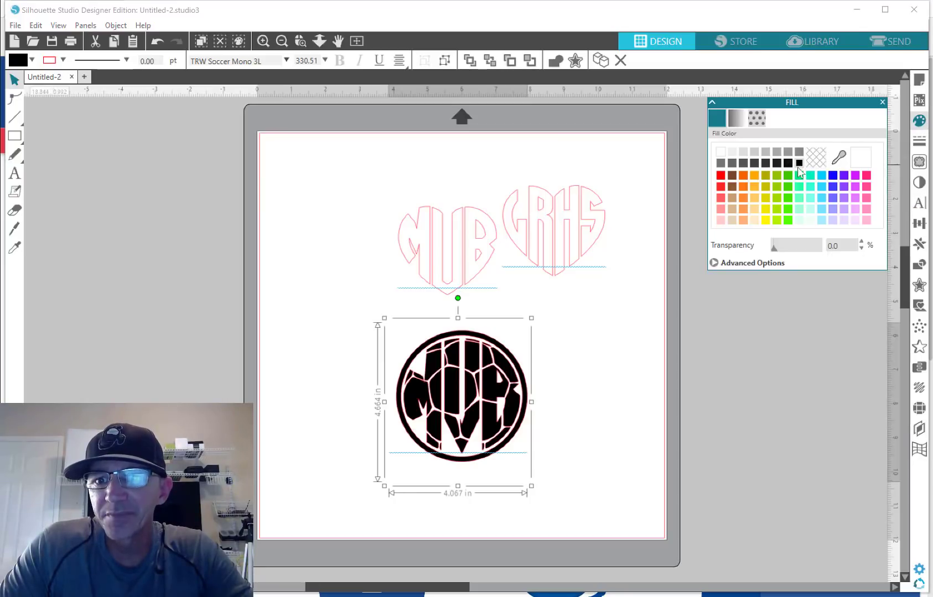
{"action": "left_click", "coordinate": [919, 140]}
{"action": "left_click", "coordinate": [736, 118]}
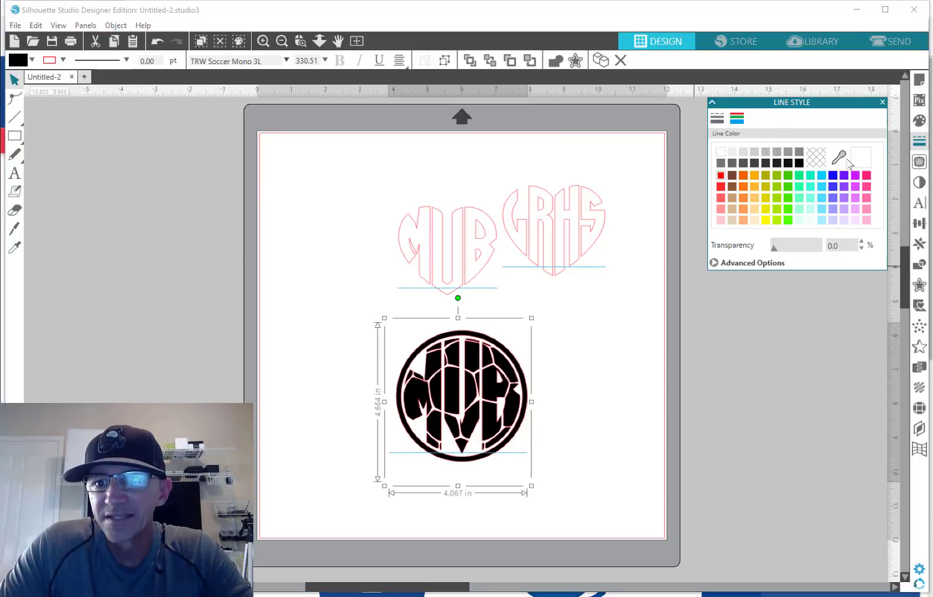
{"action": "left_click", "coordinate": [815, 157]}
{"action": "left_click", "coordinate": [298, 213]}
Move the black soccer monogram slightly left and replace its three letters with RHS inside the circular frame
{"action": "left_click_drag", "start_coordinate": [476, 401], "coordinate": [427, 392]}
{"action": "double_click", "coordinate": [452, 389]}
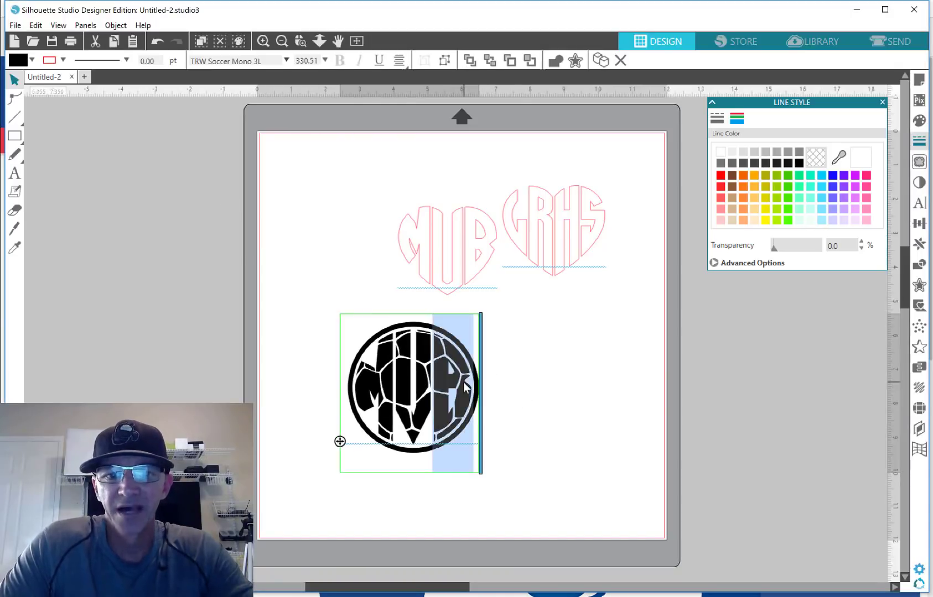
{"action": "left_click", "coordinate": [466, 385]}
{"action": "left_click_drag", "start_coordinate": [466, 385], "coordinate": [373, 379]}
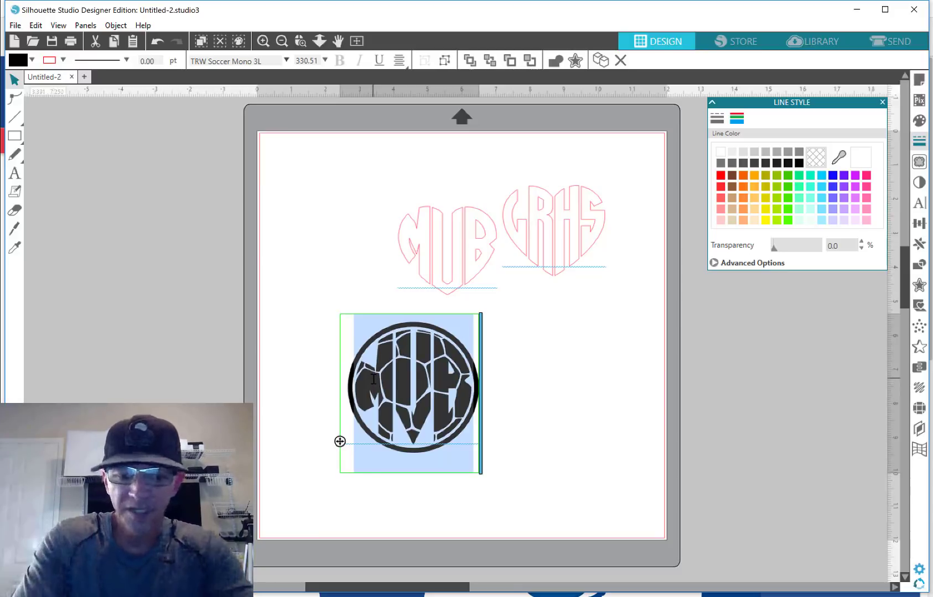
{"action": "type", "text": "RHS"}
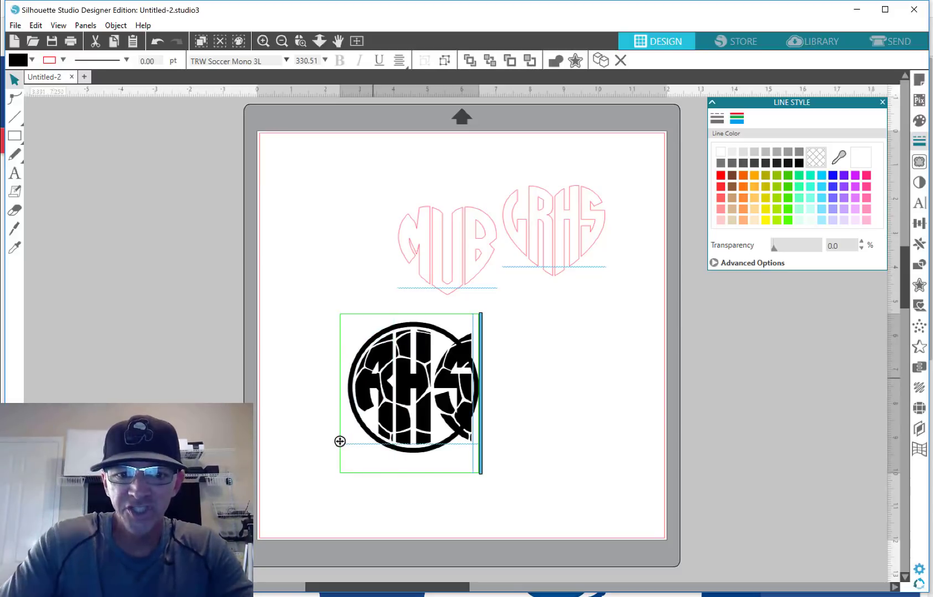
Apply the Right letter variant to the S of the RHS soccer monogram
{"action": "key", "text": "shift+Left"}
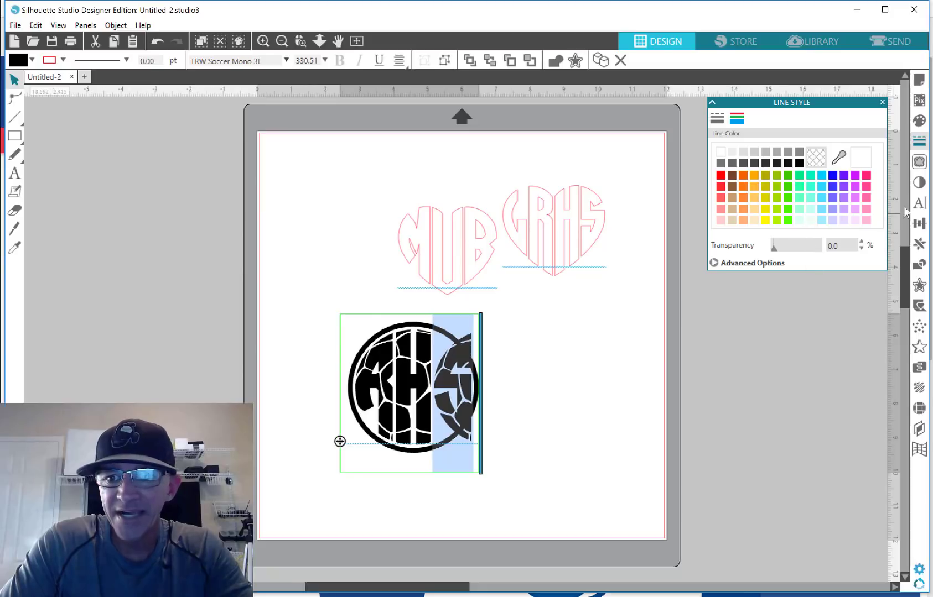
{"action": "left_click", "coordinate": [918, 203]}
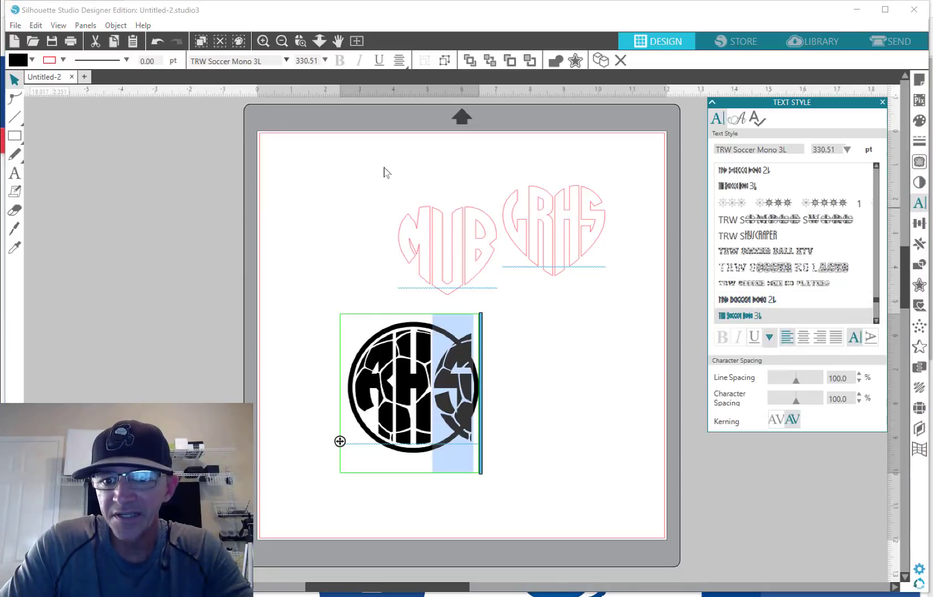
{"action": "left_click", "coordinate": [586, 441]}
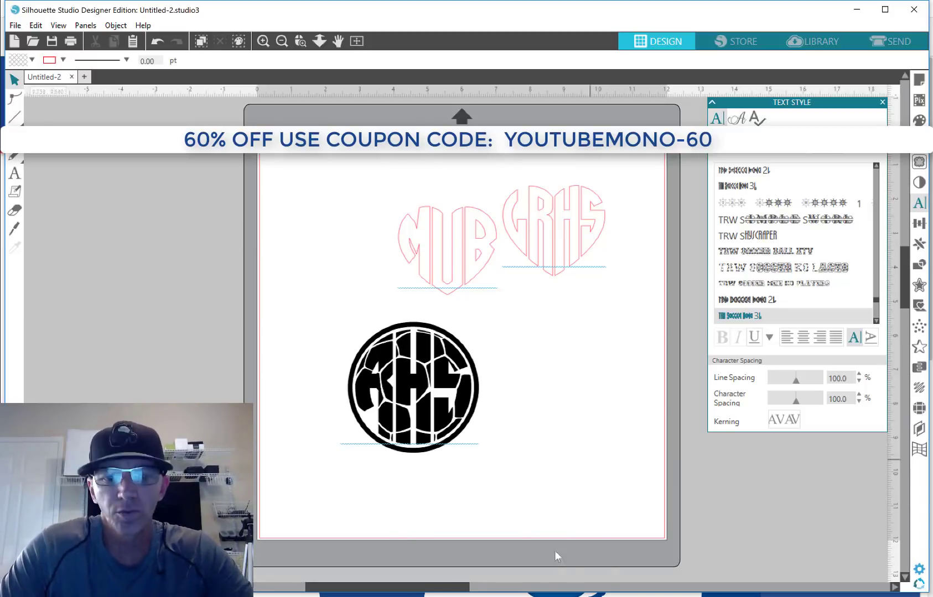
Switch to the browser and open the Monogram Fonts category in The Rhinestone World shop
{"action": "left_click", "coordinate": [339, 571]}
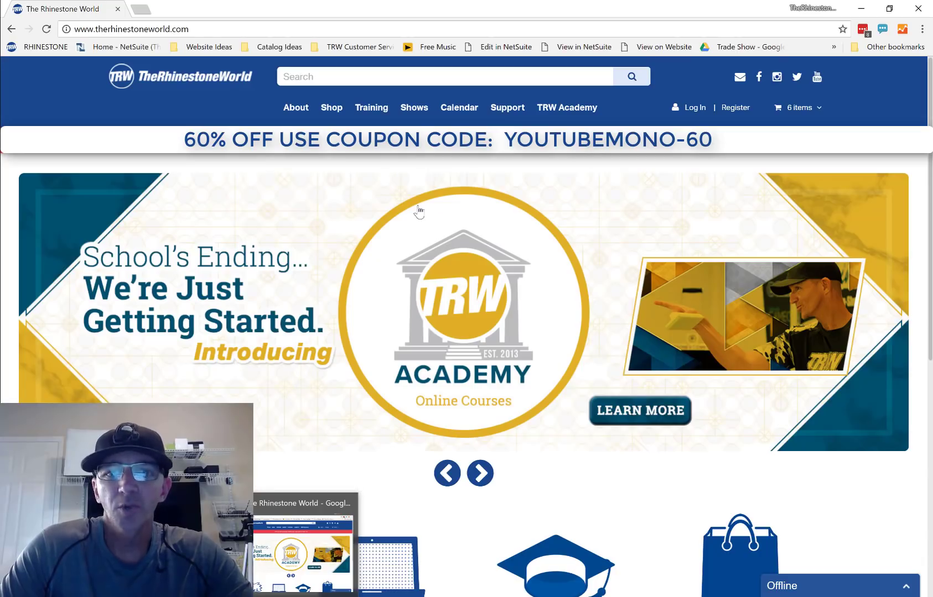
{"action": "mouse_move", "coordinate": [335, 112]}
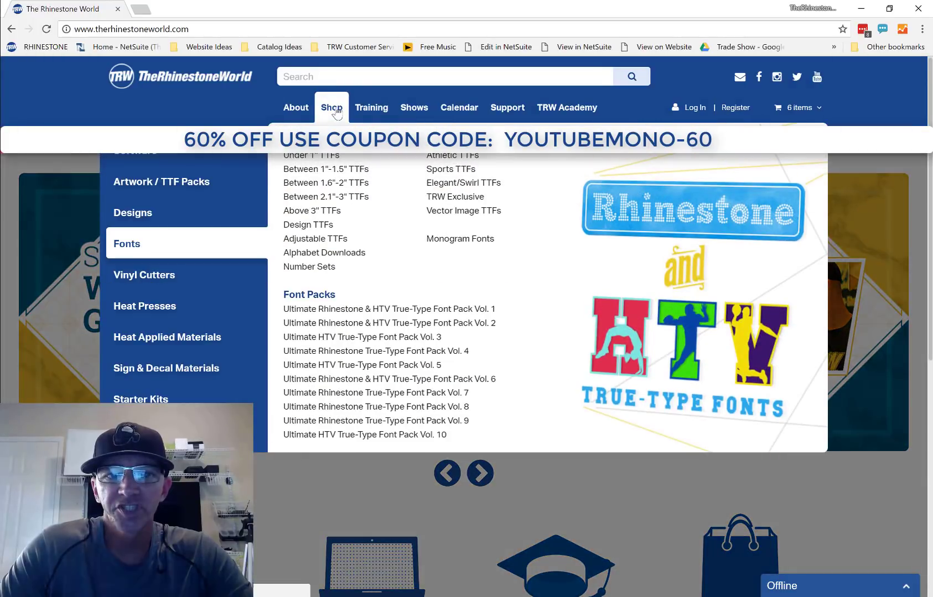
{"action": "left_click", "coordinate": [461, 242]}
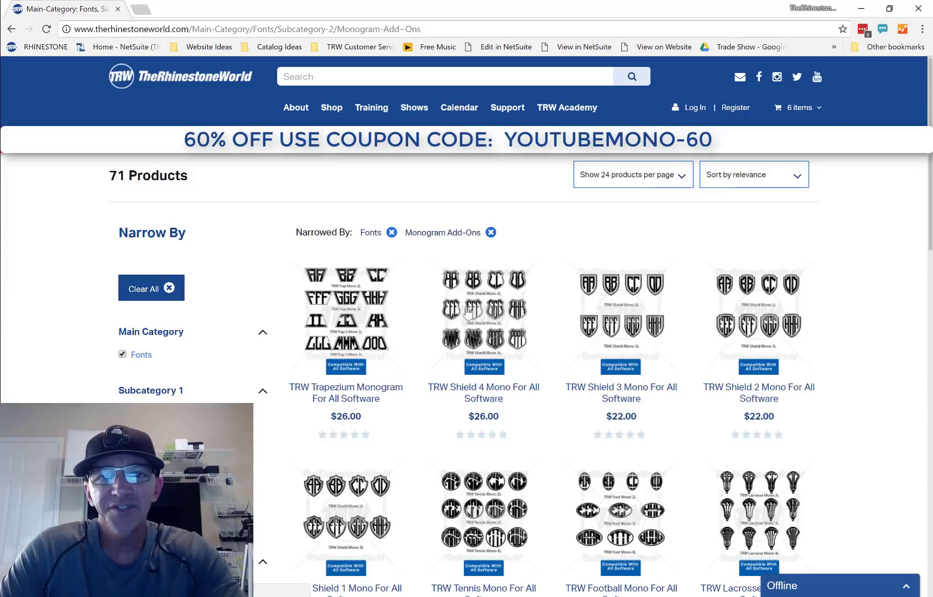
Examine the monogram font products and their prices on the first two pages of the Monogram Add-Ons category
{"action": "scroll", "coordinate": [506, 387], "scroll_direction": "down", "scroll_amount": 1}
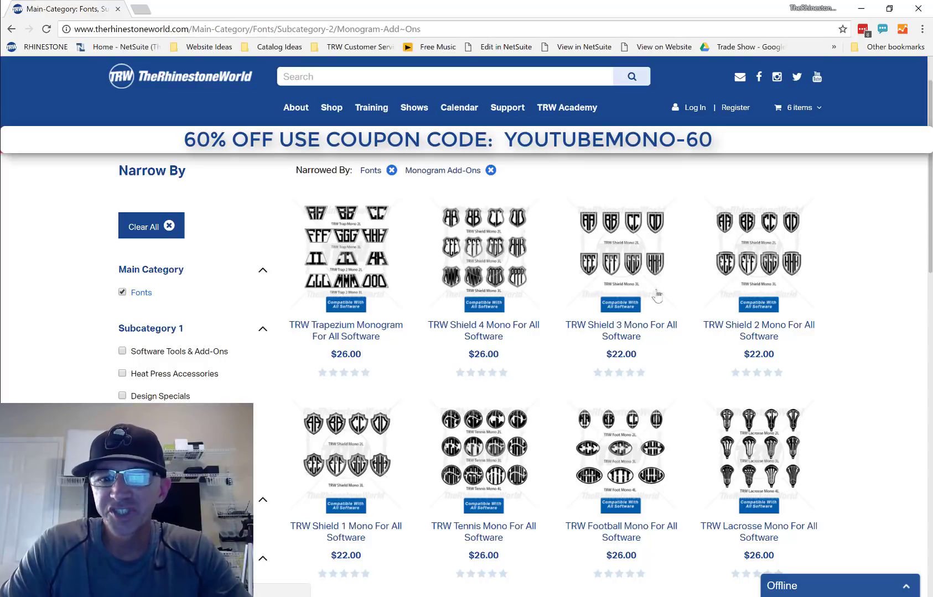
{"action": "scroll", "coordinate": [587, 304], "scroll_direction": "down", "scroll_amount": 2}
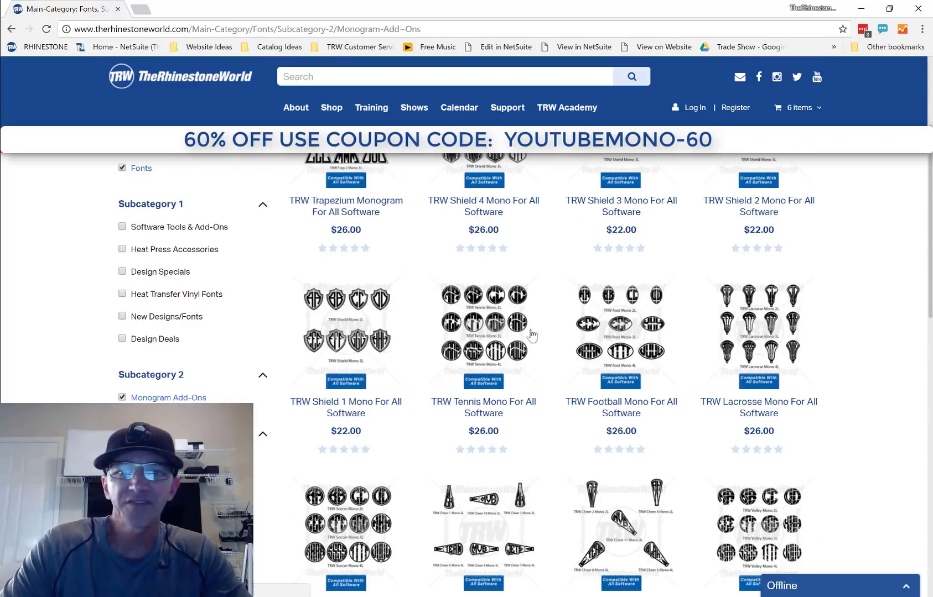
{"action": "scroll", "coordinate": [497, 376], "scroll_direction": "down", "scroll_amount": 2}
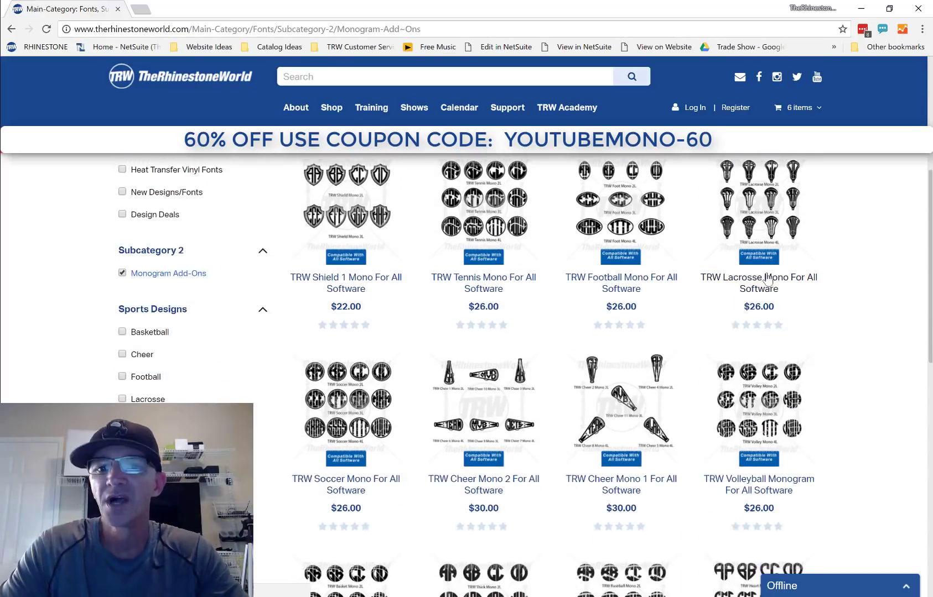
{"action": "scroll", "coordinate": [376, 419], "scroll_direction": "down", "scroll_amount": 1}
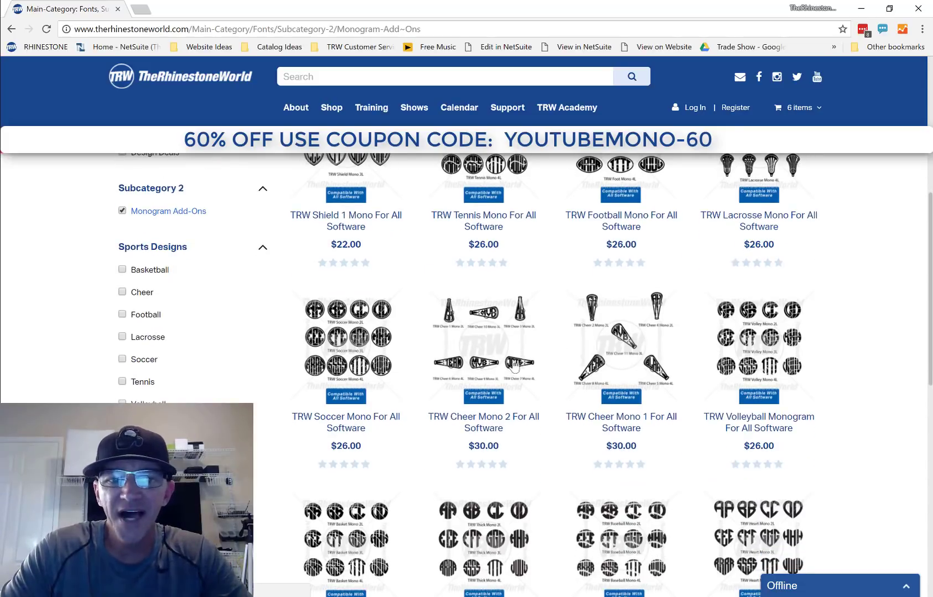
{"action": "scroll", "coordinate": [769, 344], "scroll_direction": "down", "scroll_amount": 2}
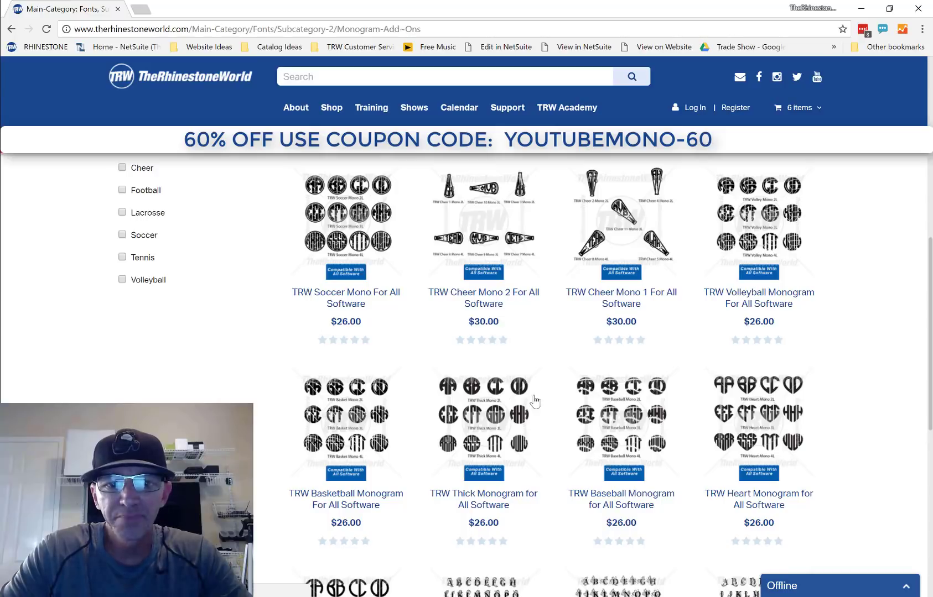
{"action": "scroll", "coordinate": [515, 415], "scroll_direction": "down", "scroll_amount": 1}
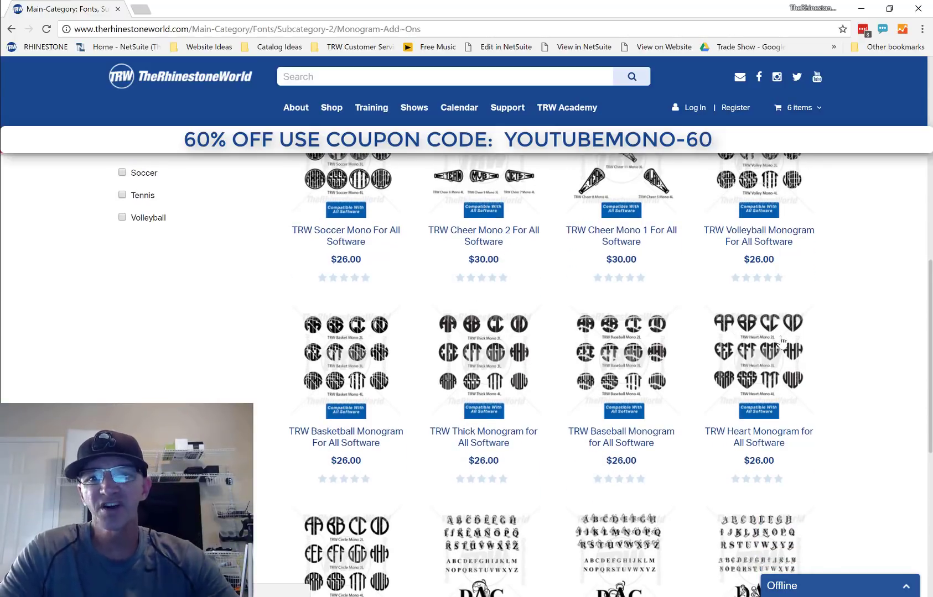
{"action": "scroll", "coordinate": [461, 499], "scroll_direction": "down", "scroll_amount": 2}
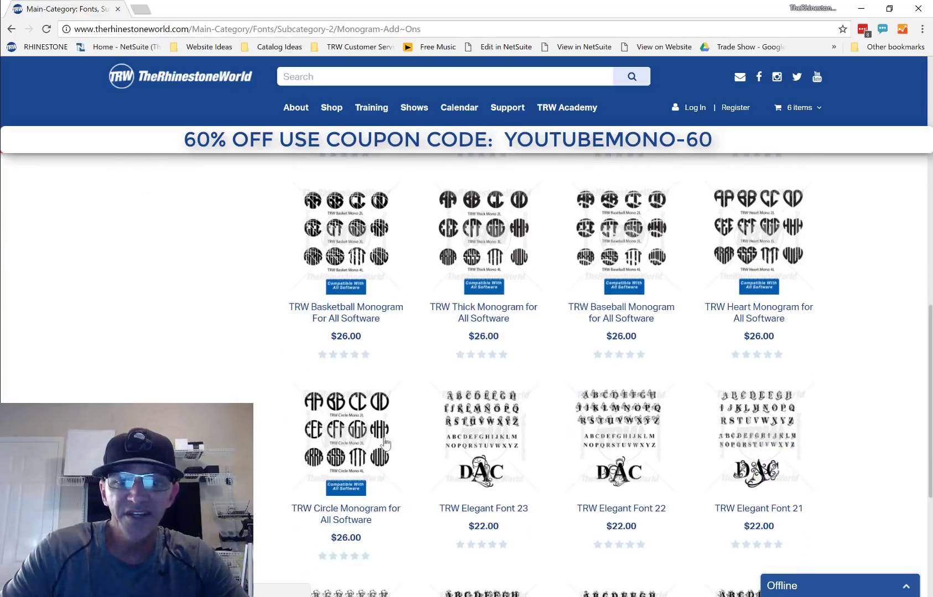
{"action": "scroll", "coordinate": [381, 481], "scroll_direction": "down", "scroll_amount": 3}
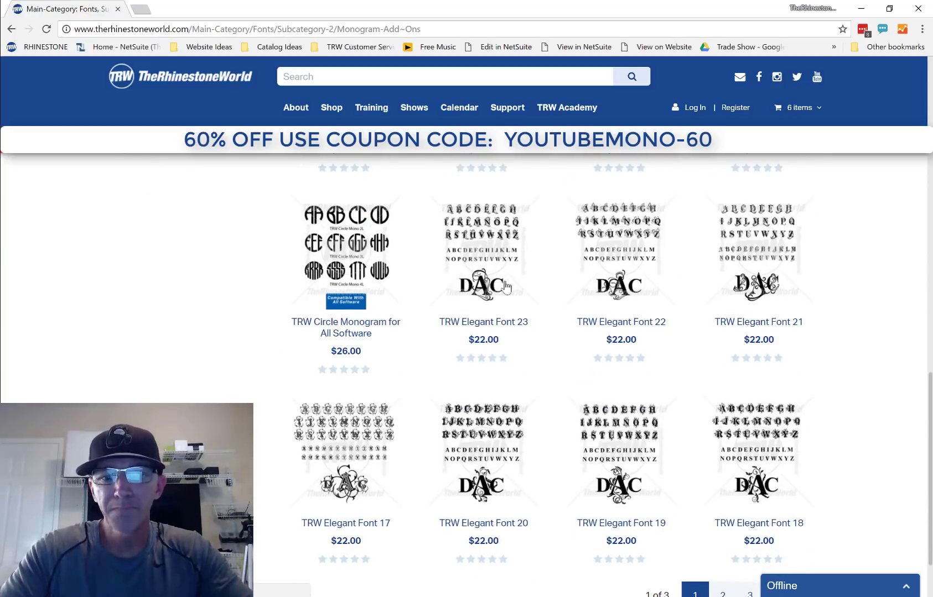
{"action": "scroll", "coordinate": [521, 325], "scroll_direction": "down", "scroll_amount": 1}
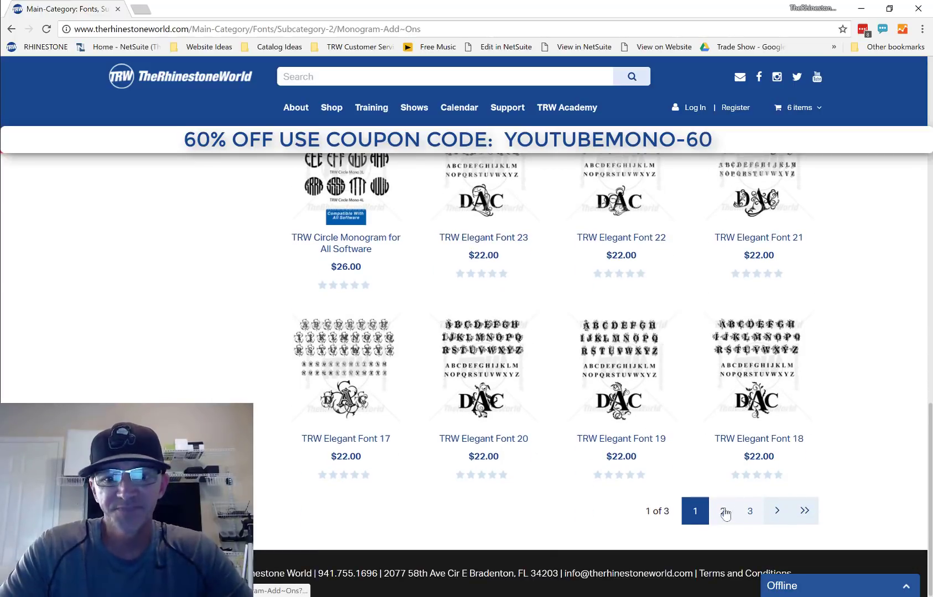
{"action": "left_click", "coordinate": [724, 512]}
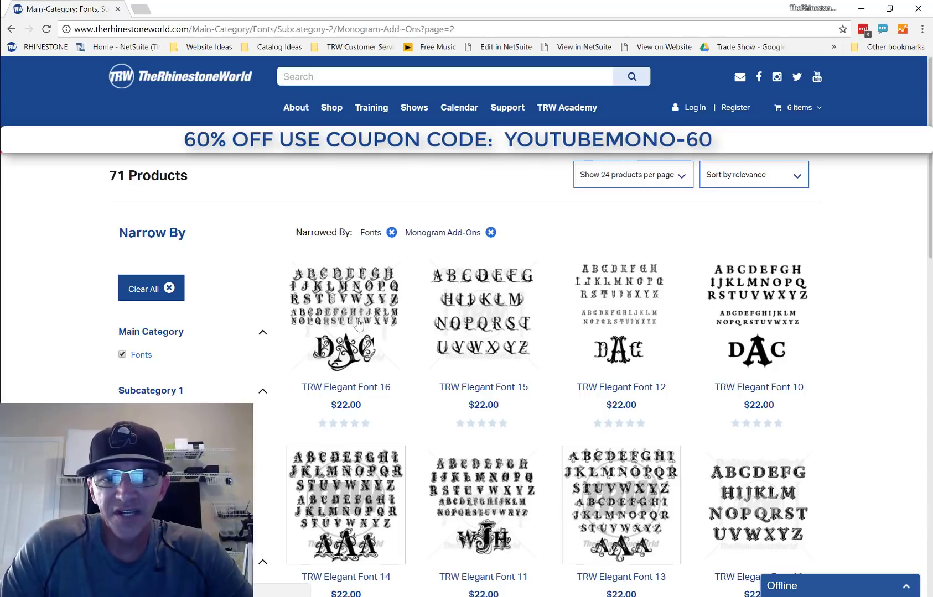
{"action": "scroll", "coordinate": [575, 354], "scroll_direction": "down", "scroll_amount": 2}
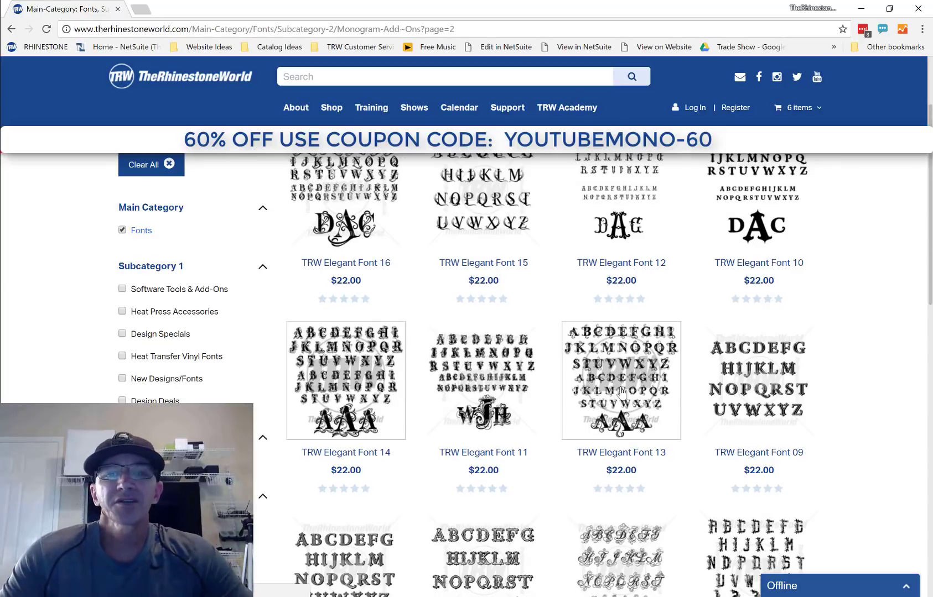
{"action": "scroll", "coordinate": [570, 393], "scroll_direction": "down", "scroll_amount": 5}
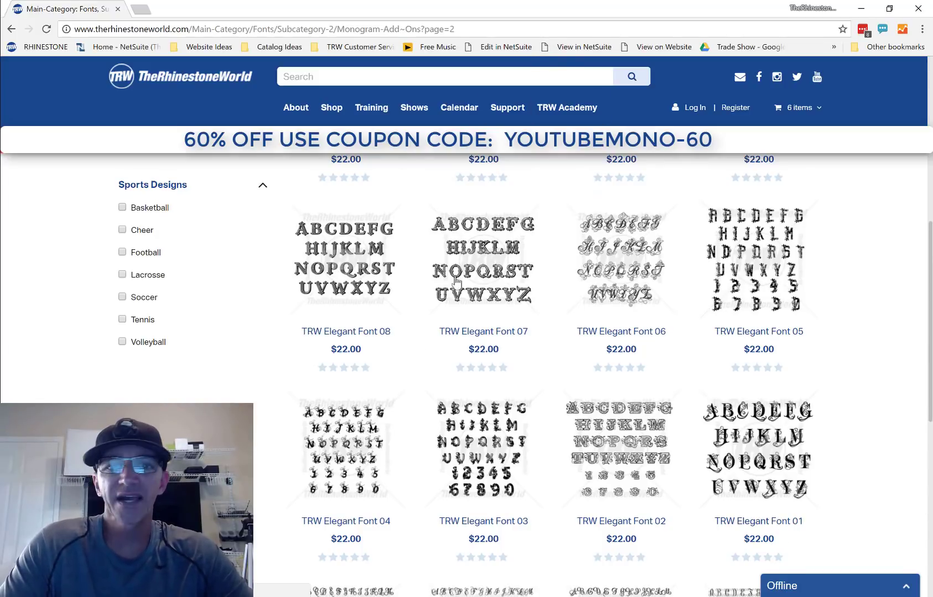
Switch back to Silhouette Studio and move the RHS soccer monogram to the page's upper-left corner
{"action": "mouse_move", "coordinate": [442, 595]}
{"action": "left_click", "coordinate": [442, 548]}
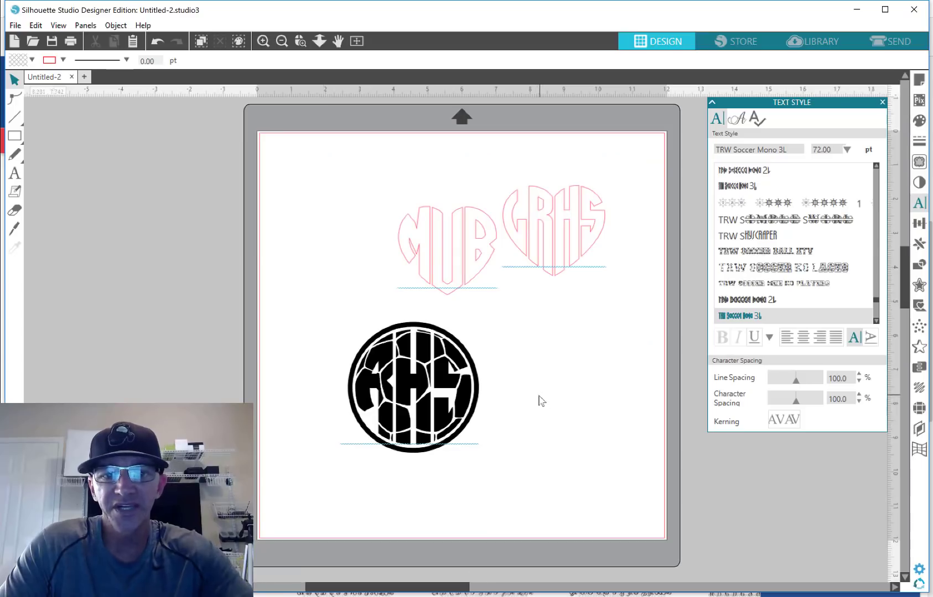
{"action": "left_click_drag", "start_coordinate": [434, 405], "coordinate": [365, 230]}
{"action": "left_click", "coordinate": [446, 249]}
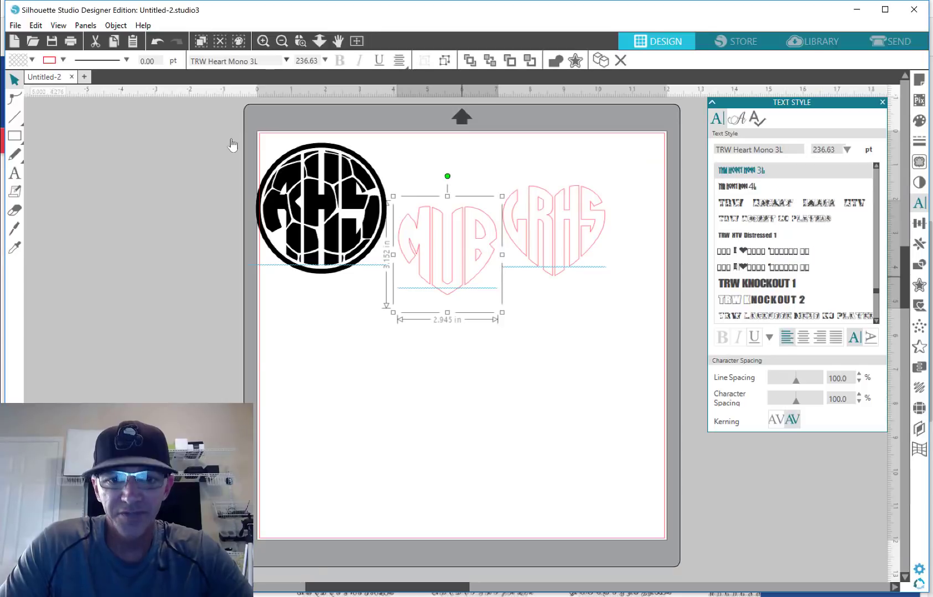
{"action": "left_click", "coordinate": [15, 248]}
{"action": "left_click", "coordinate": [459, 281]}
{"action": "left_click", "coordinate": [385, 397]}
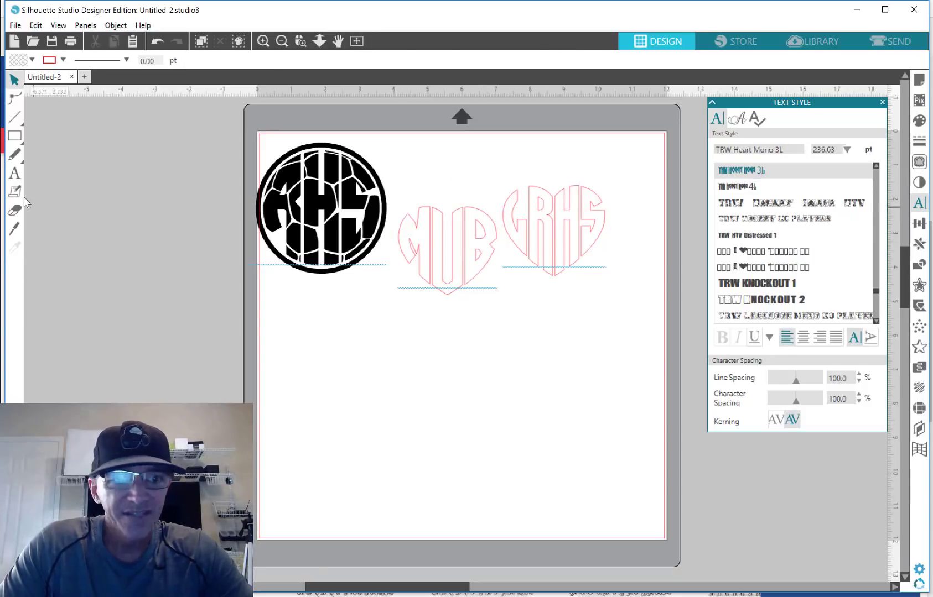
Add the text abc in TRW Soccer Mono 3L below the existing monograms and enlarge it to about 4 in wide
{"action": "key", "text": "t"}
{"action": "left_click", "coordinate": [366, 421]}
{"action": "type", "text": "abc"}
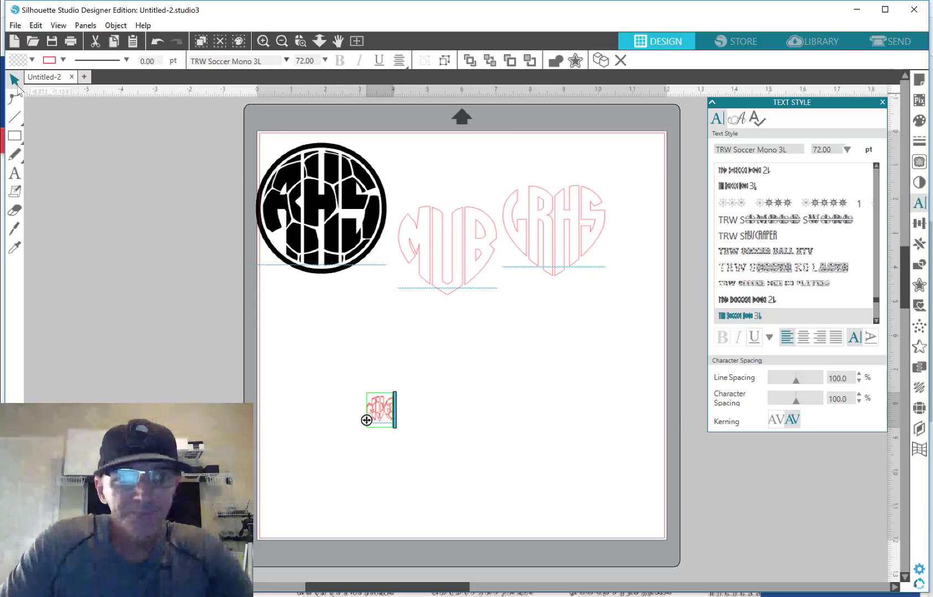
{"action": "left_click", "coordinate": [397, 438]}
{"action": "left_click", "coordinate": [384, 412]}
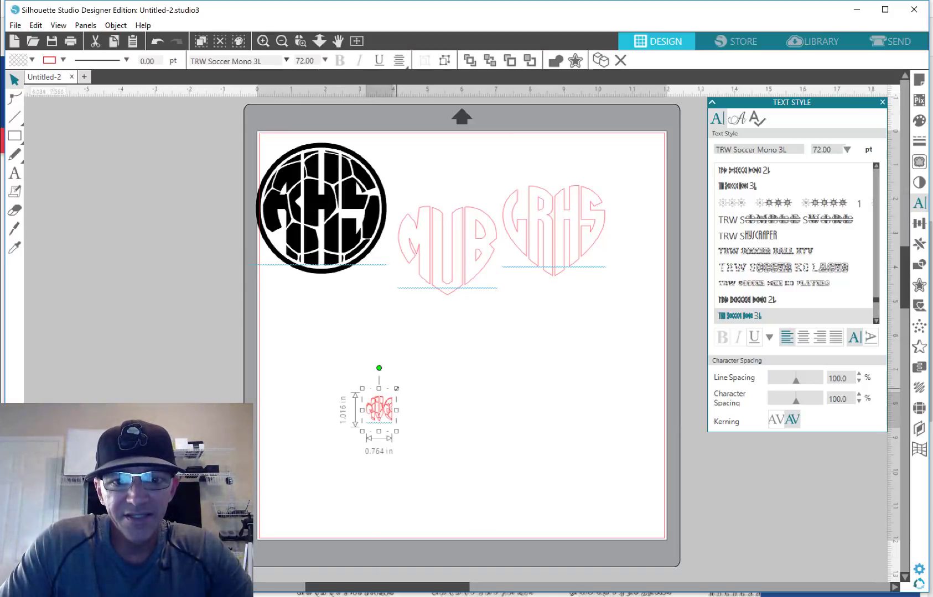
{"action": "left_click_drag", "start_coordinate": [395, 391], "coordinate": [508, 241]}
Change the font of the monogram text below the existing designs to TRW Elegant Font 01
{"action": "left_click_drag", "start_coordinate": [793, 152], "coordinate": [655, 151]}
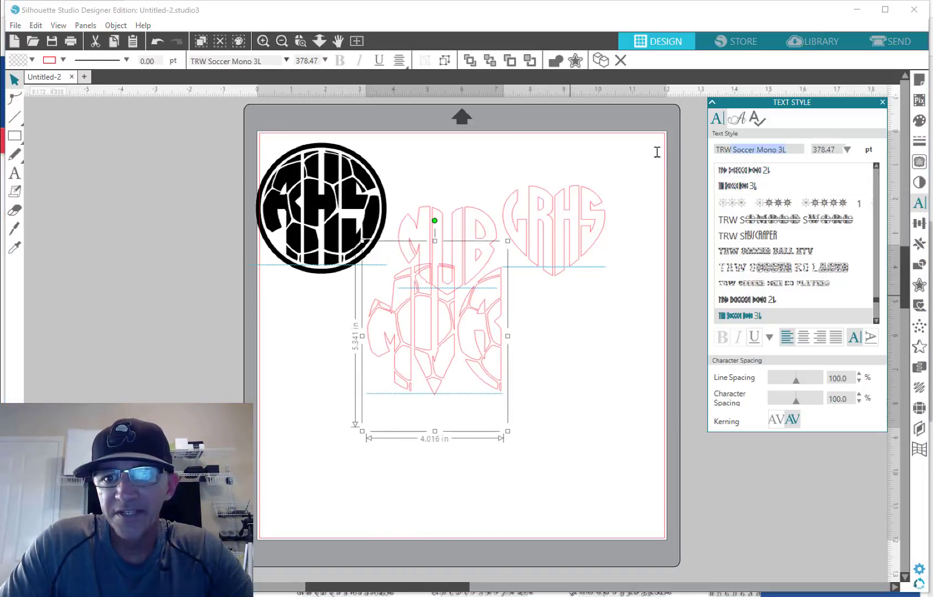
{"action": "type", "text": "trw el"}
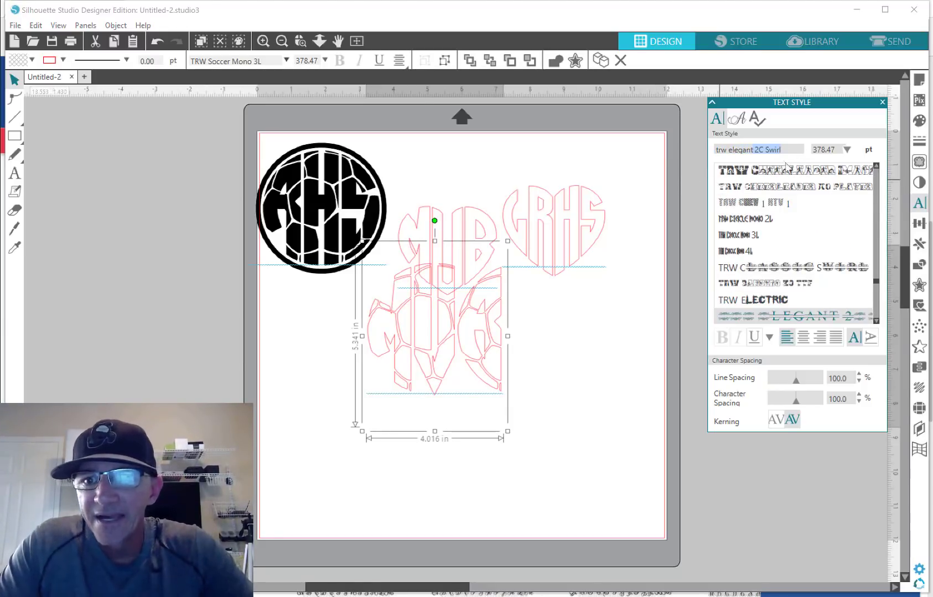
{"action": "type", "text": "egant 1"}
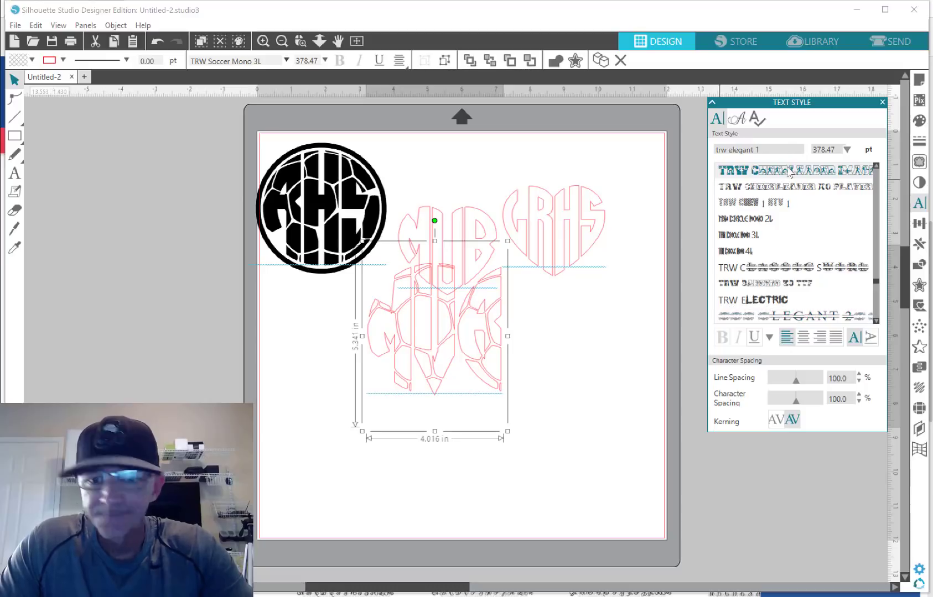
{"action": "key", "text": "BackSpace"}
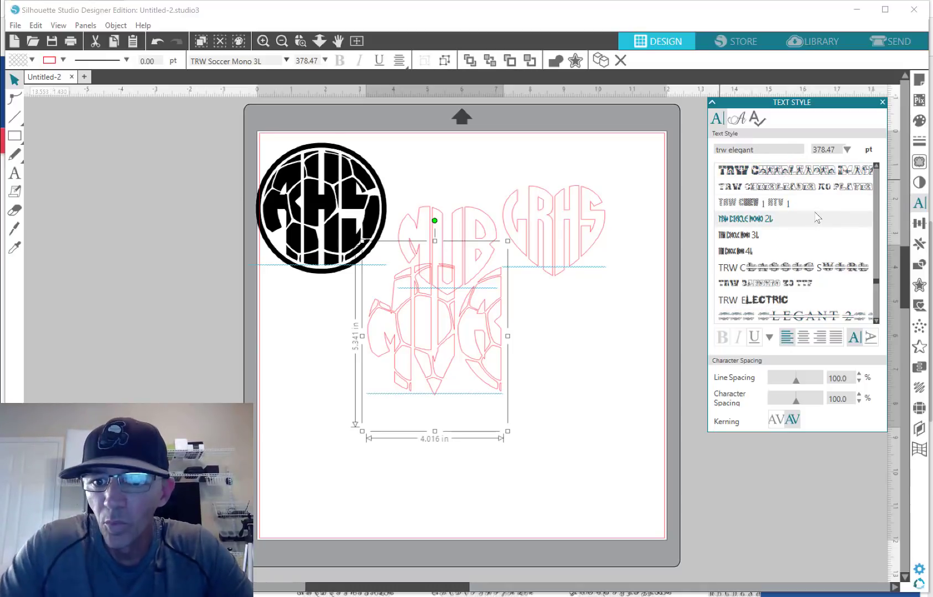
{"action": "left_click", "coordinate": [876, 322]}
{"action": "left_click", "coordinate": [876, 321]}
{"action": "left_click", "coordinate": [798, 308]}
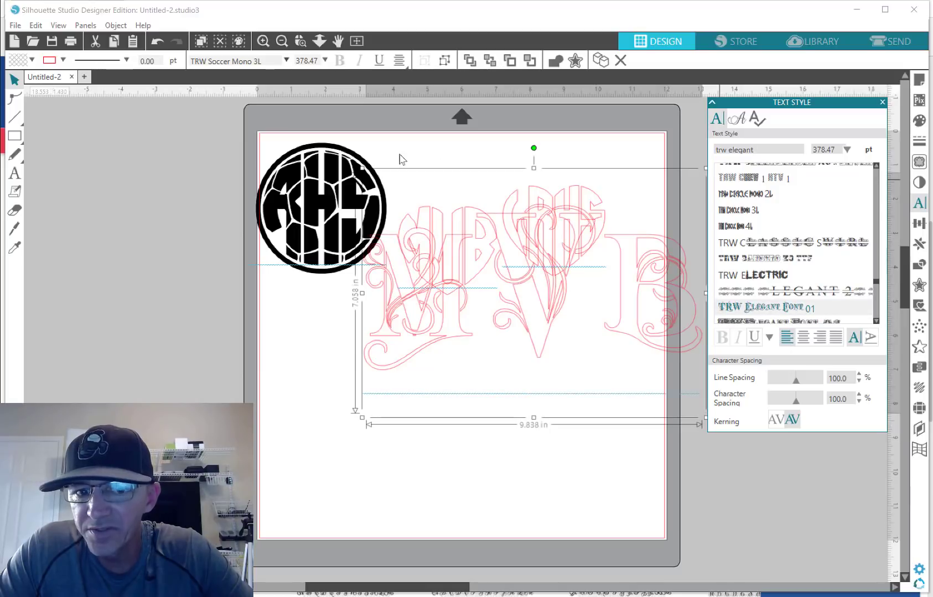
Move the elegant monogram to the lower half of the page and set its character spacing to 70%
{"action": "left_click_drag", "start_coordinate": [554, 313], "coordinate": [492, 421]}
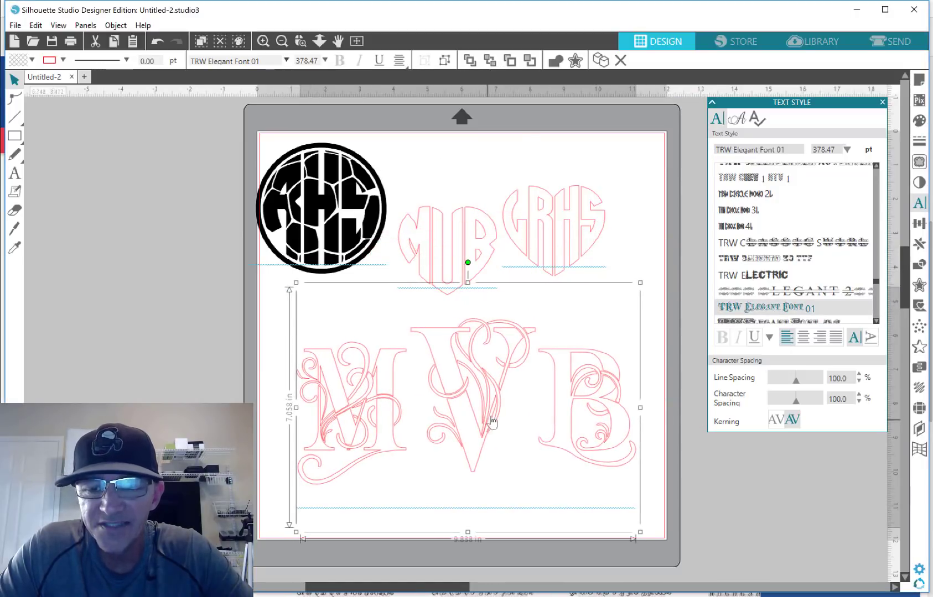
{"action": "left_click_drag", "start_coordinate": [797, 406], "coordinate": [789, 406]}
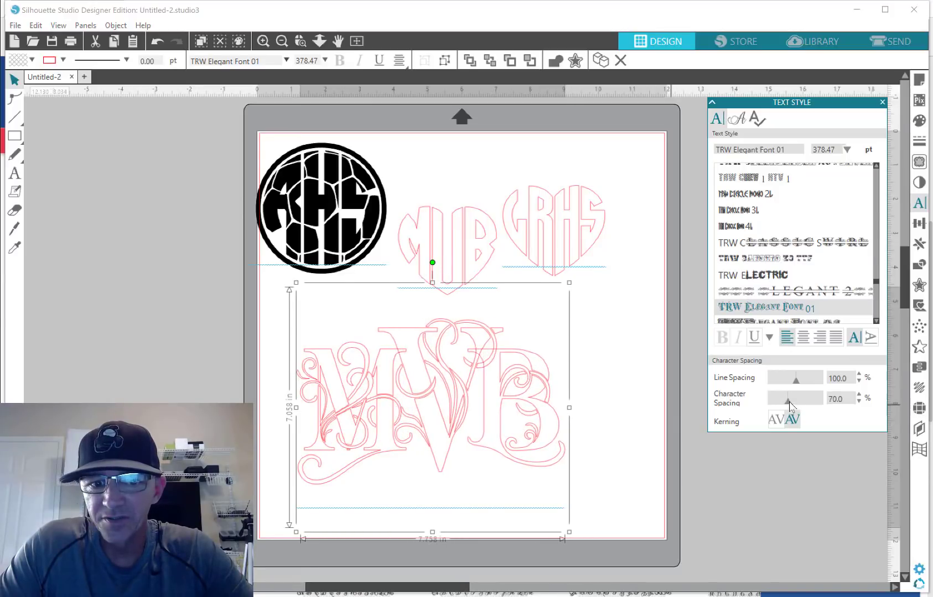
{"action": "left_click", "coordinate": [610, 417]}
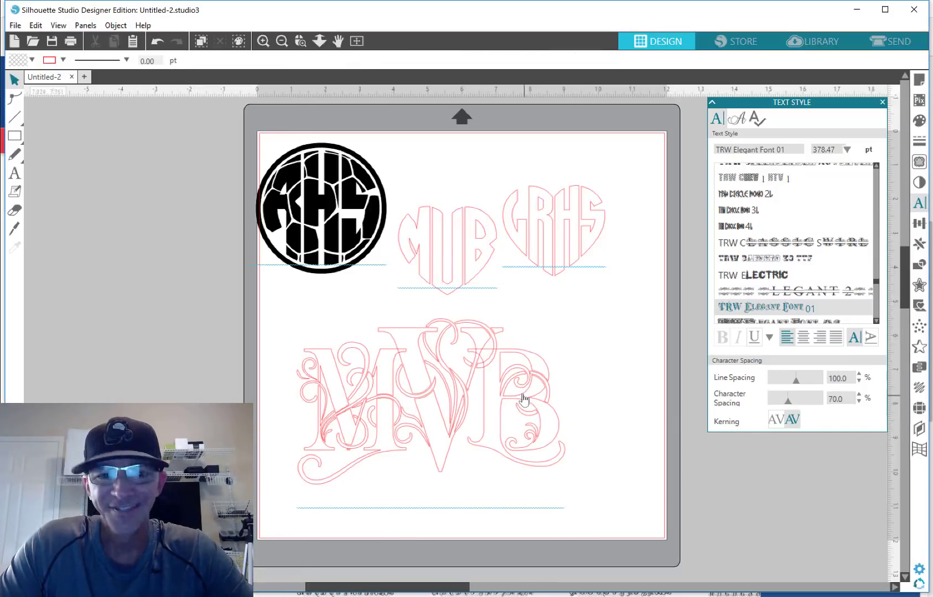
Fill the elegant monogram with solid black and make its outline colour transparent
{"action": "left_click", "coordinate": [515, 394]}
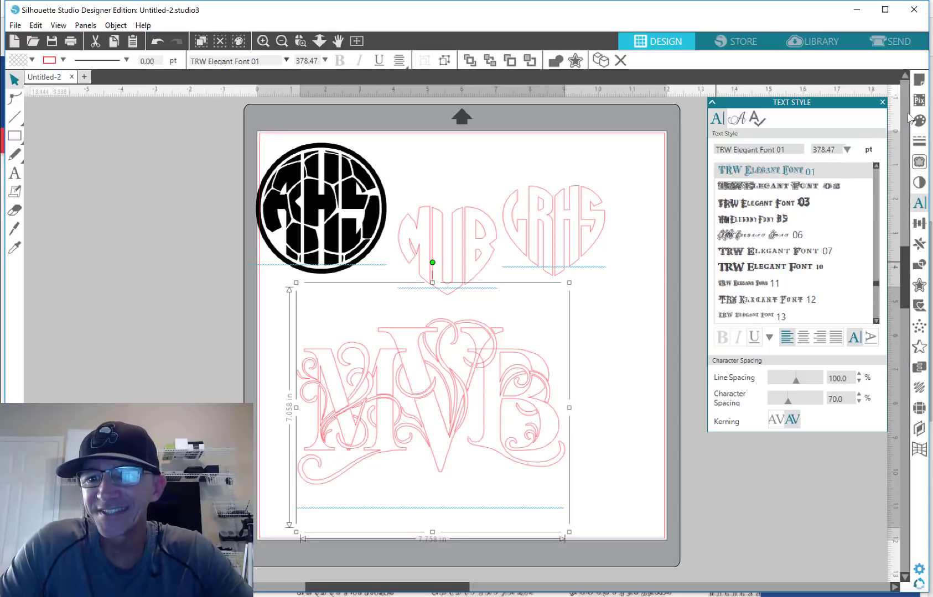
{"action": "left_click", "coordinate": [919, 120]}
{"action": "left_click", "coordinate": [799, 163]}
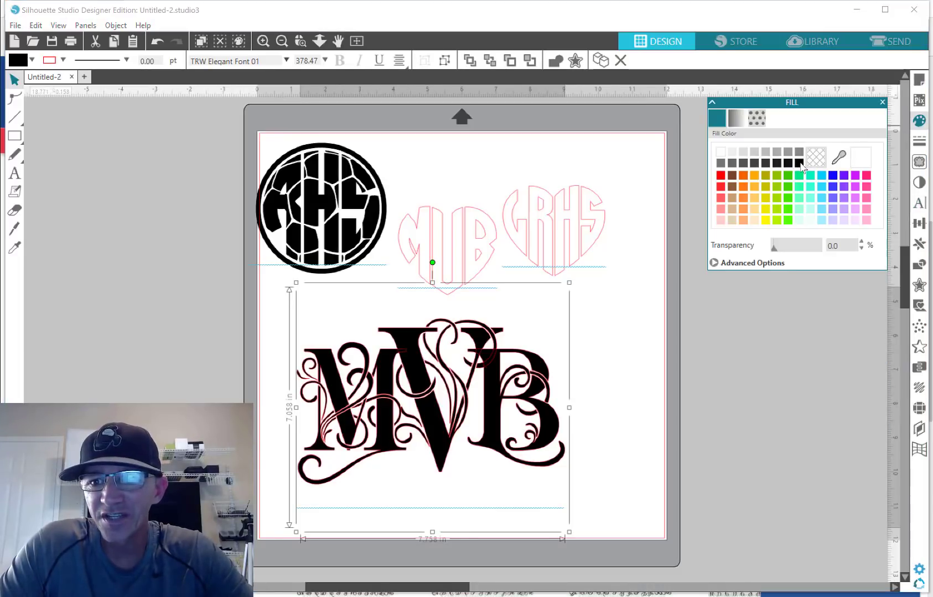
{"action": "left_click", "coordinate": [919, 141]}
{"action": "left_click", "coordinate": [736, 118]}
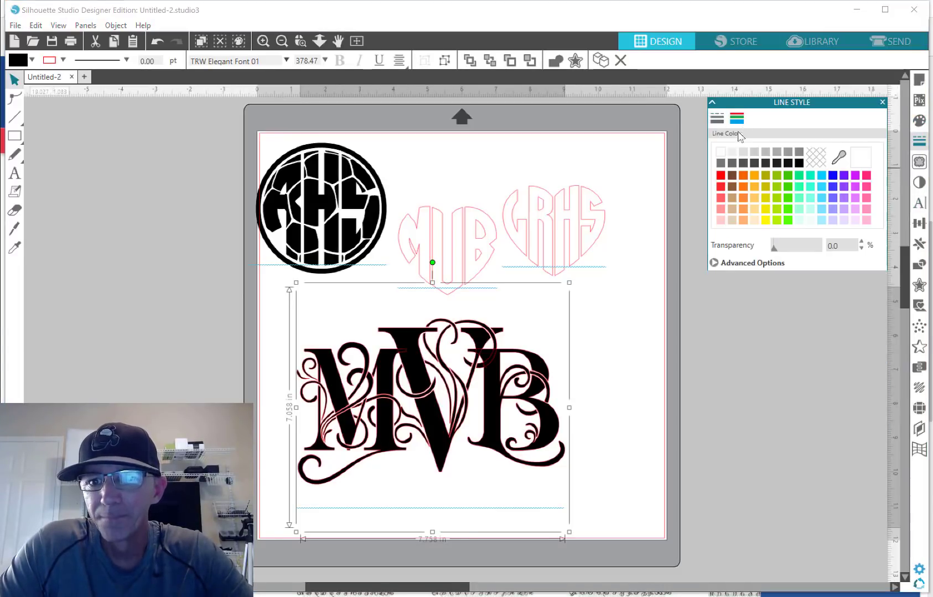
{"action": "left_click", "coordinate": [814, 160]}
{"action": "left_click", "coordinate": [614, 367]}
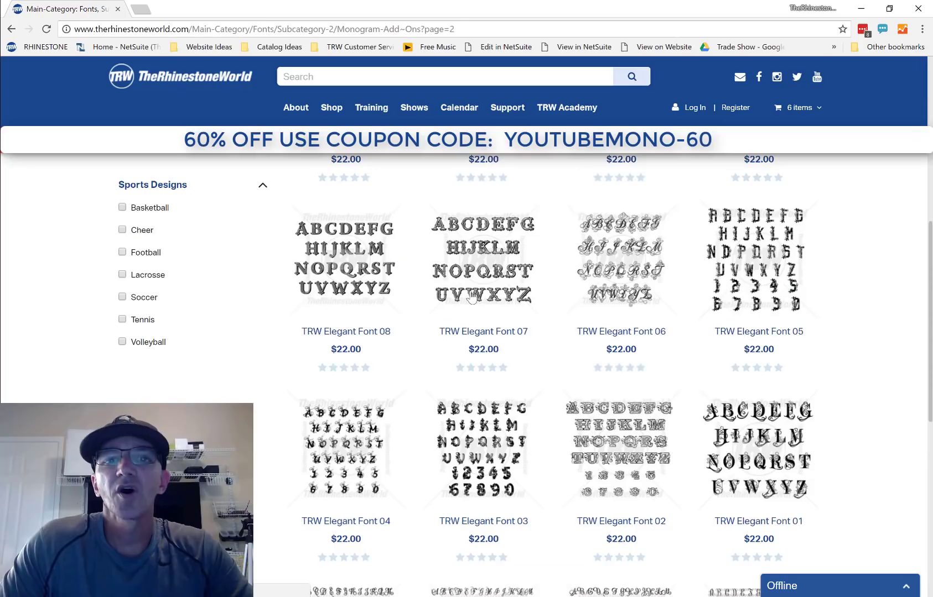
Open the Monogram Fonts category in The Rhinestone World shop and examine the monogram, elegant and flourish fonts on its first two pages
{"action": "mouse_move", "coordinate": [331, 107]}
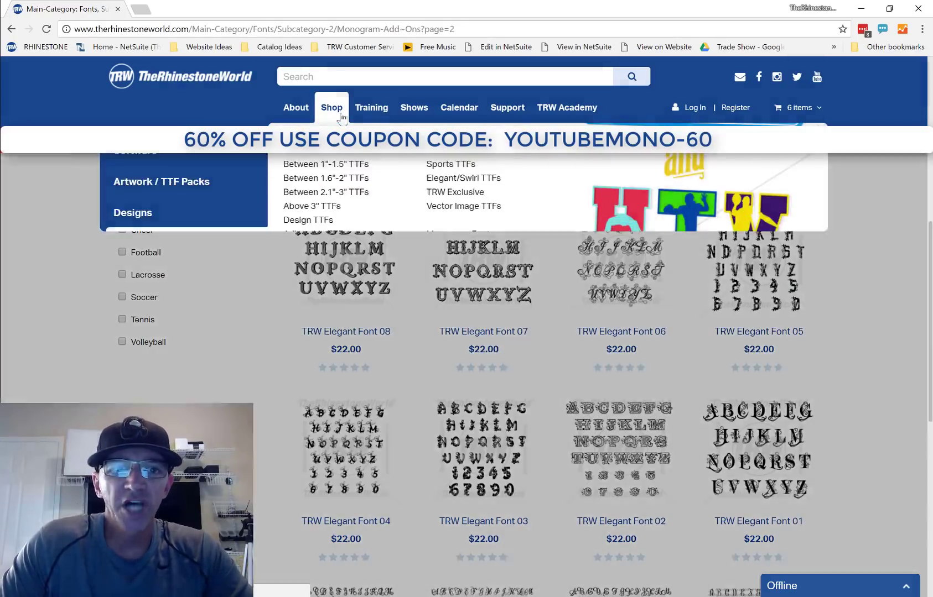
{"action": "mouse_move", "coordinate": [204, 246]}
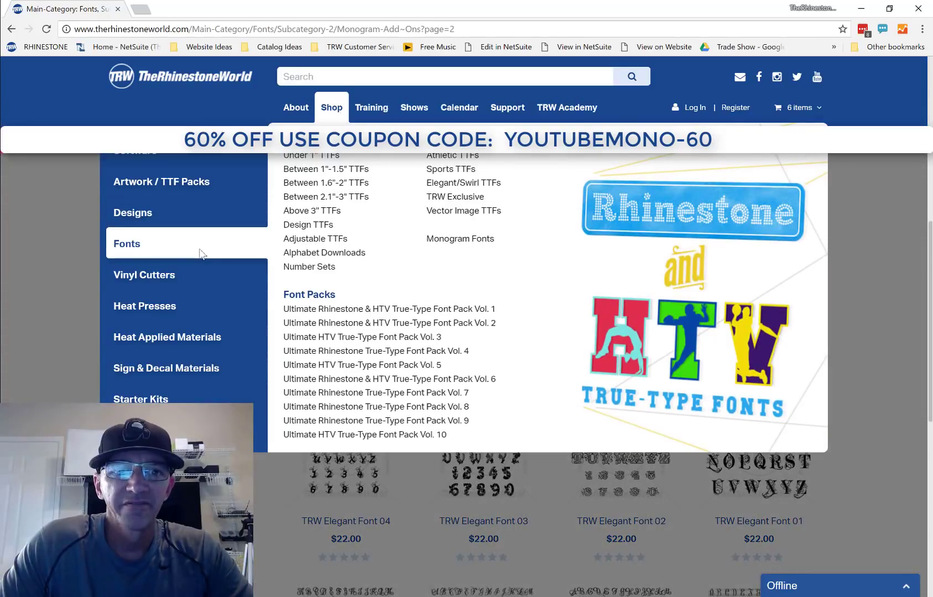
{"action": "left_click", "coordinate": [474, 240]}
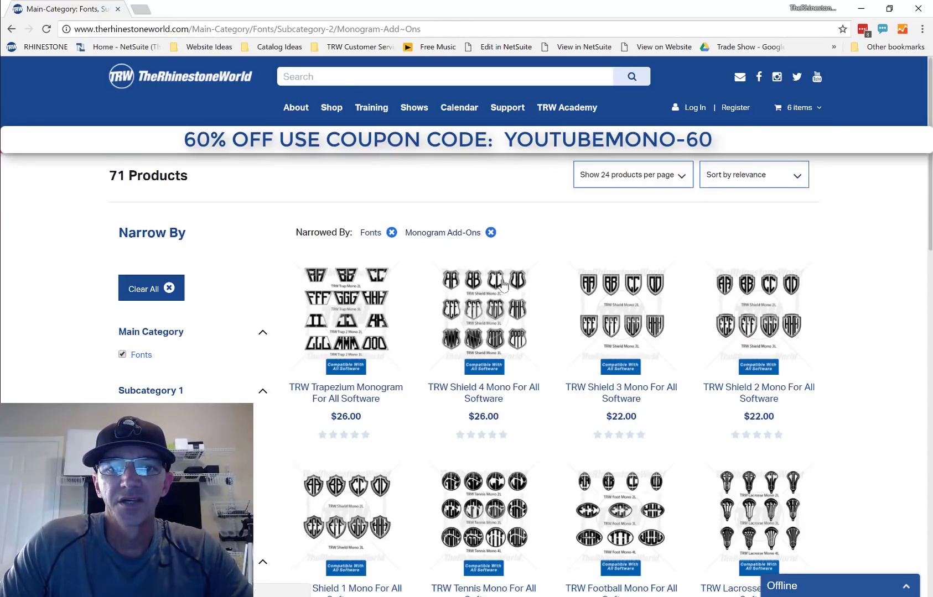
{"action": "scroll", "coordinate": [501, 286], "scroll_direction": "down", "scroll_amount": 3}
{"action": "scroll", "coordinate": [502, 286], "scroll_direction": "down", "scroll_amount": 15}
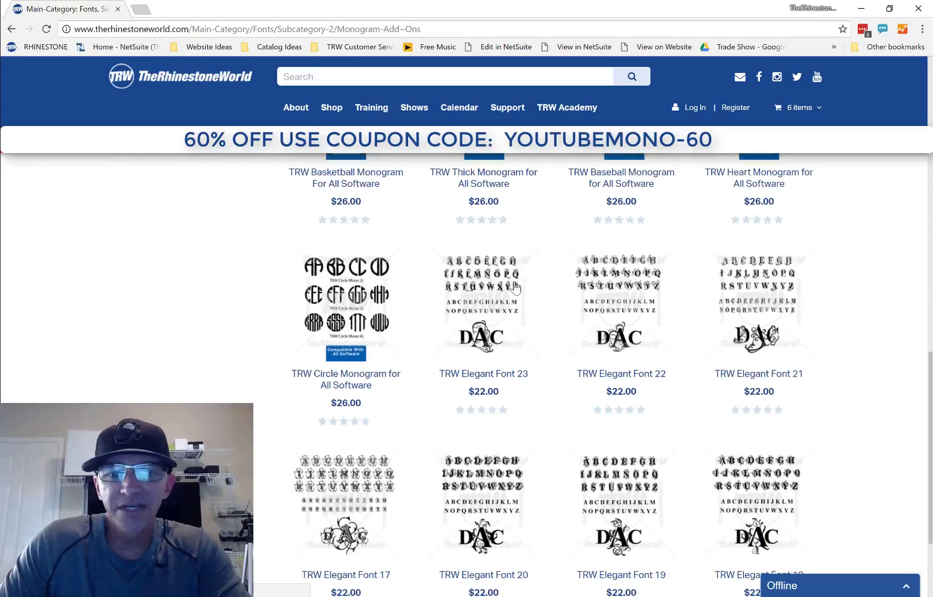
{"action": "left_click", "coordinate": [718, 519]}
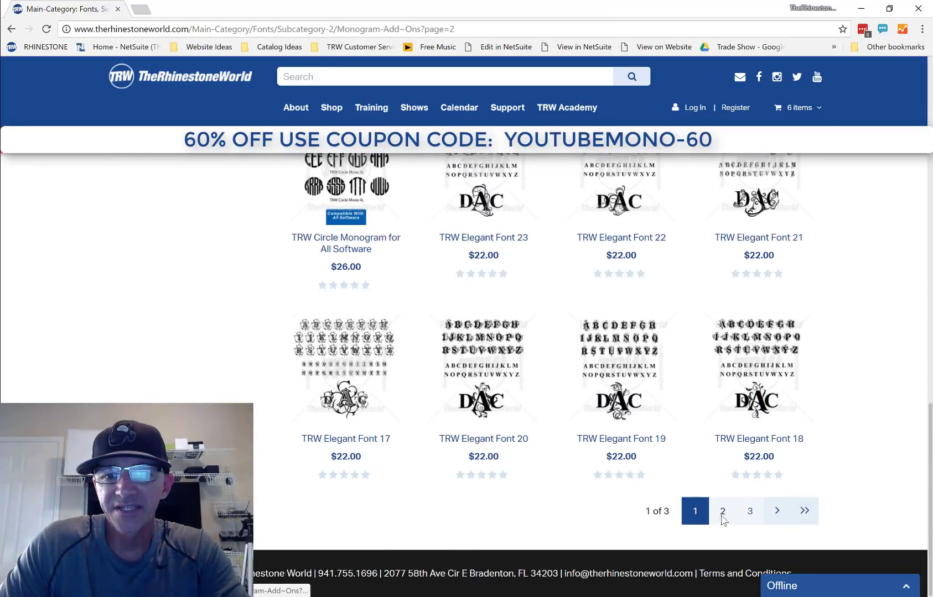
{"action": "scroll", "coordinate": [583, 398], "scroll_direction": "down", "scroll_amount": 4}
{"action": "scroll", "coordinate": [583, 396], "scroll_direction": "down", "scroll_amount": 7}
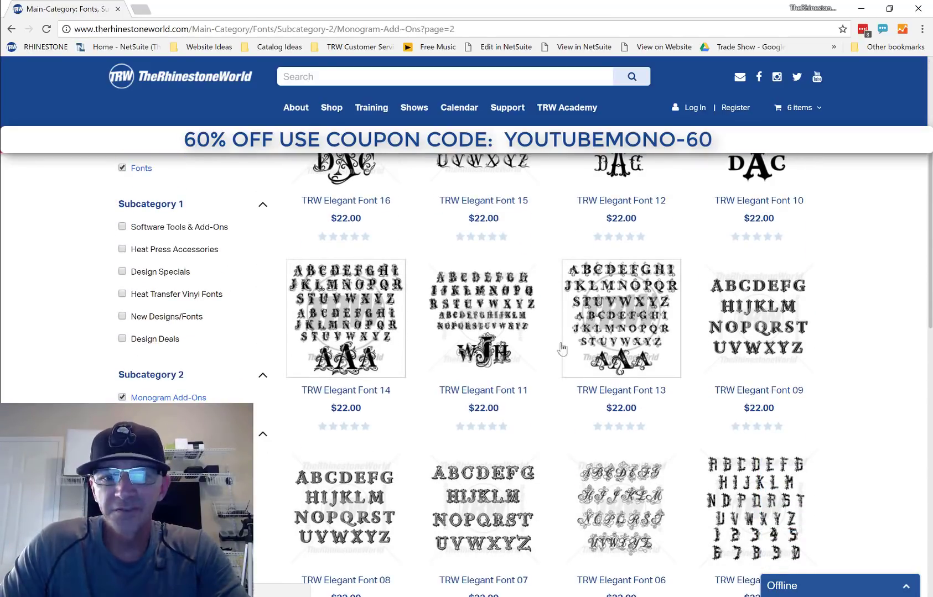
{"action": "scroll", "coordinate": [578, 376], "scroll_direction": "down", "scroll_amount": 7}
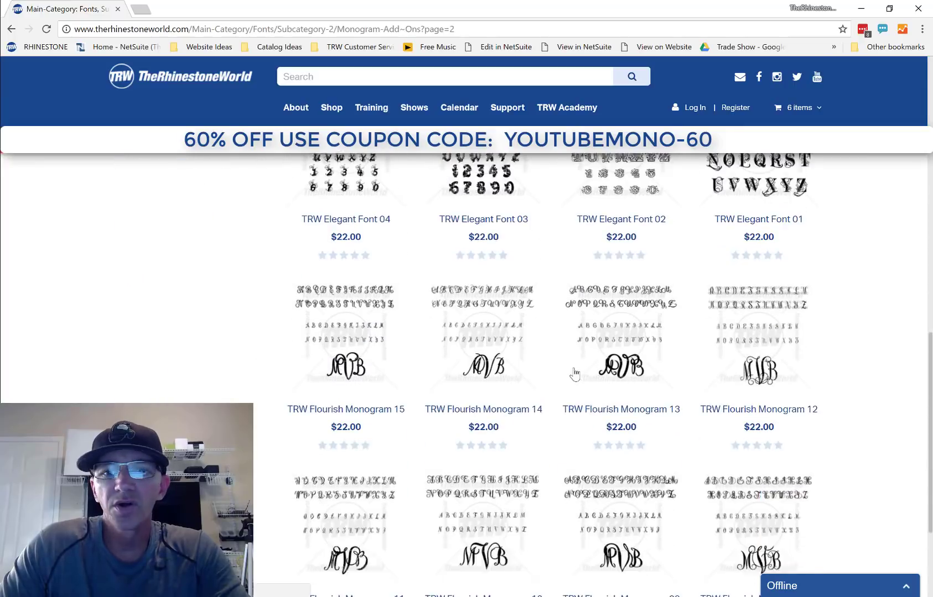